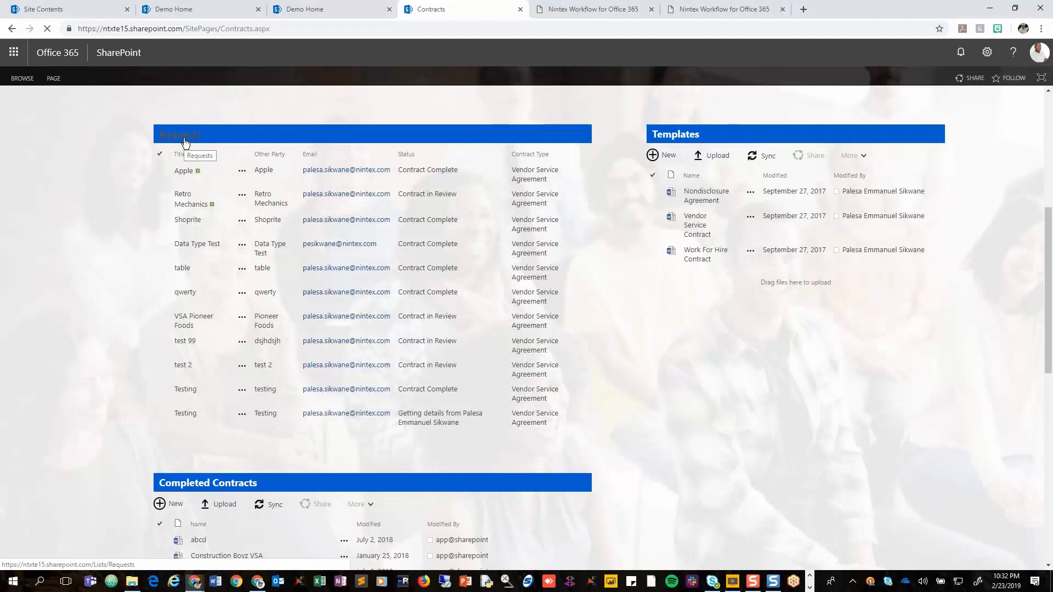
# Open the Requests list from the Contracts page and examine its Workflow History column.
pyautogui.click(185, 141)
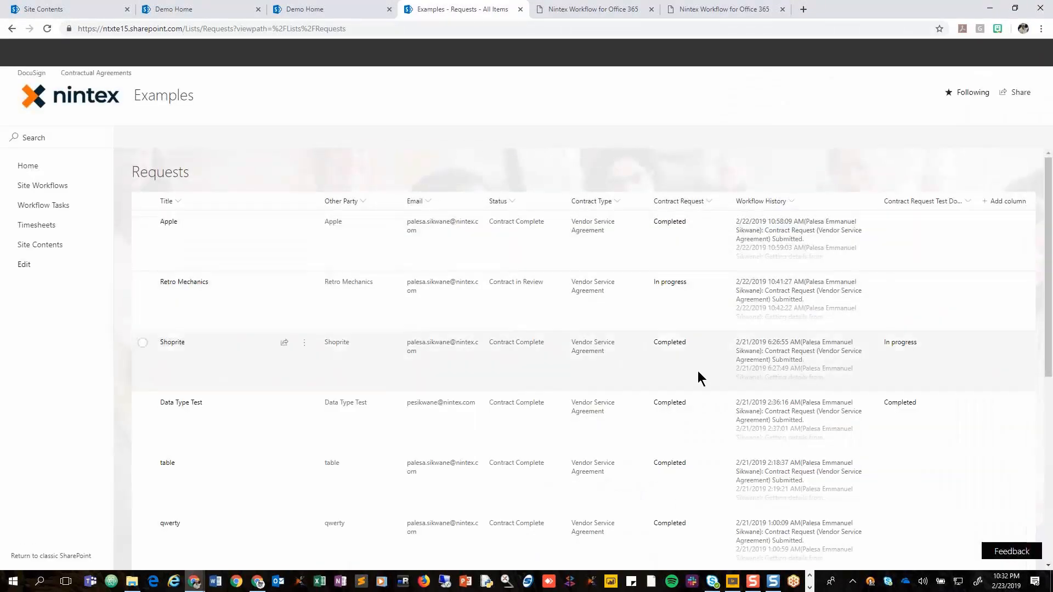
pyautogui.scroll(-2, 611, 319)
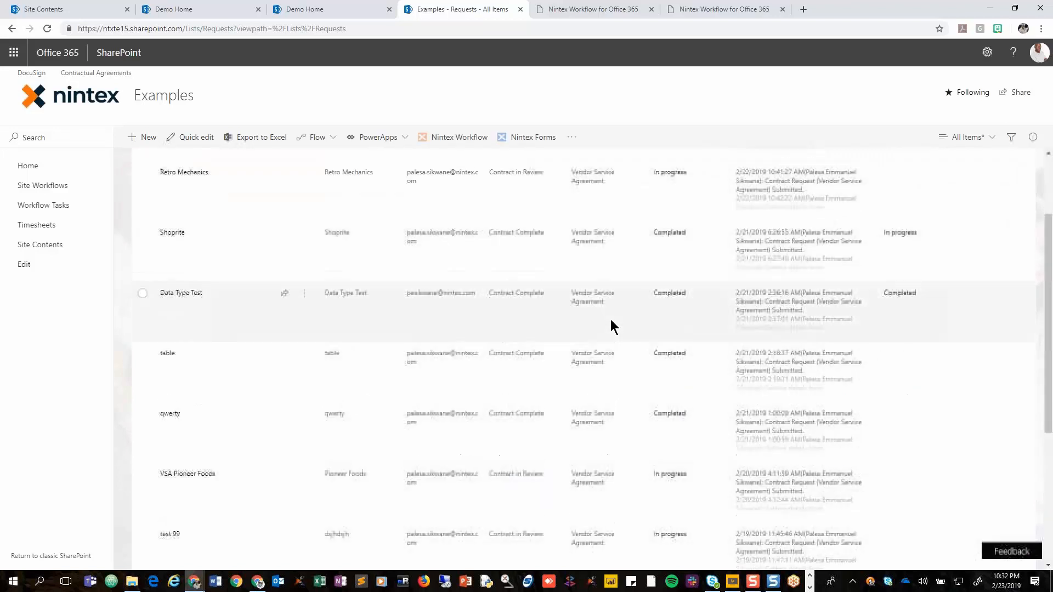
pyautogui.scroll(2, 611, 319)
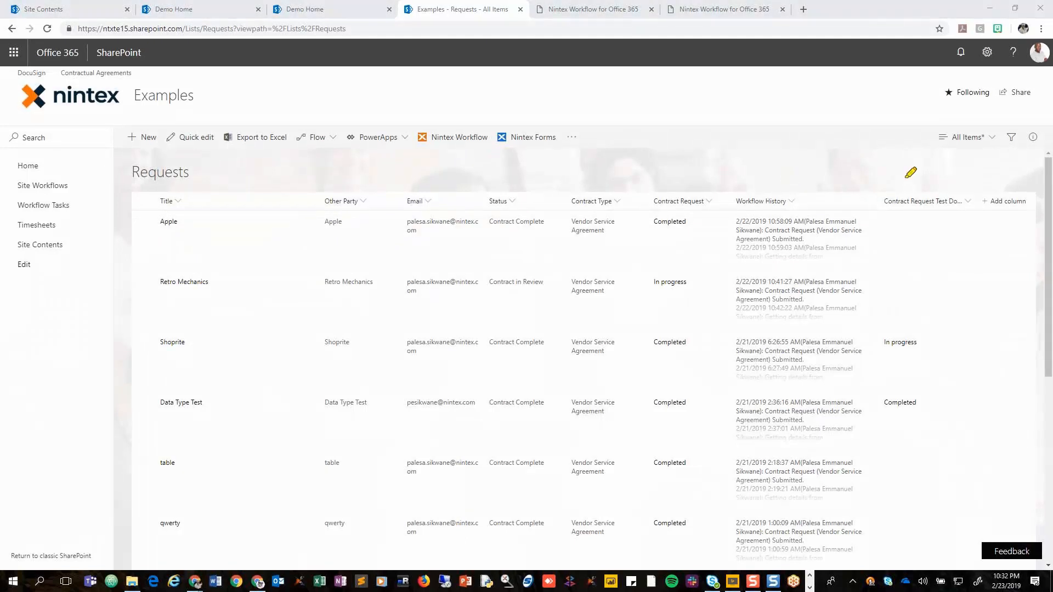
pyautogui.moveTo(921, 180)
pyautogui.mouseDown()
pyautogui.moveTo(760, 175)
pyautogui.moveTo(711, 269)
pyautogui.moveTo(719, 485)
pyautogui.moveTo(806, 568)
pyautogui.moveTo(895, 392)
pyautogui.moveTo(904, 182)
pyautogui.mouseUp()
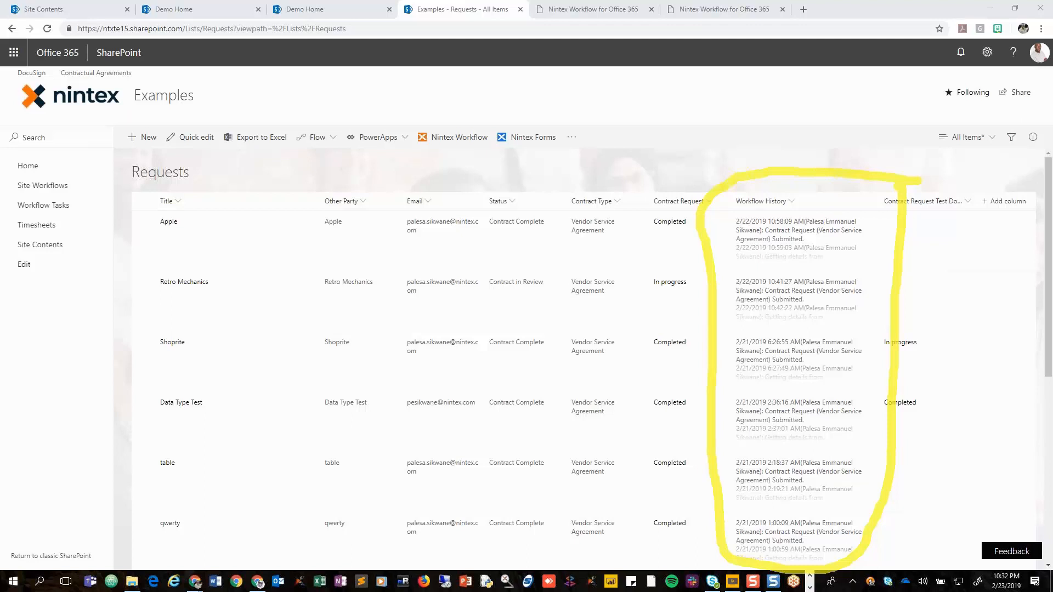
pyautogui.press('Escape')
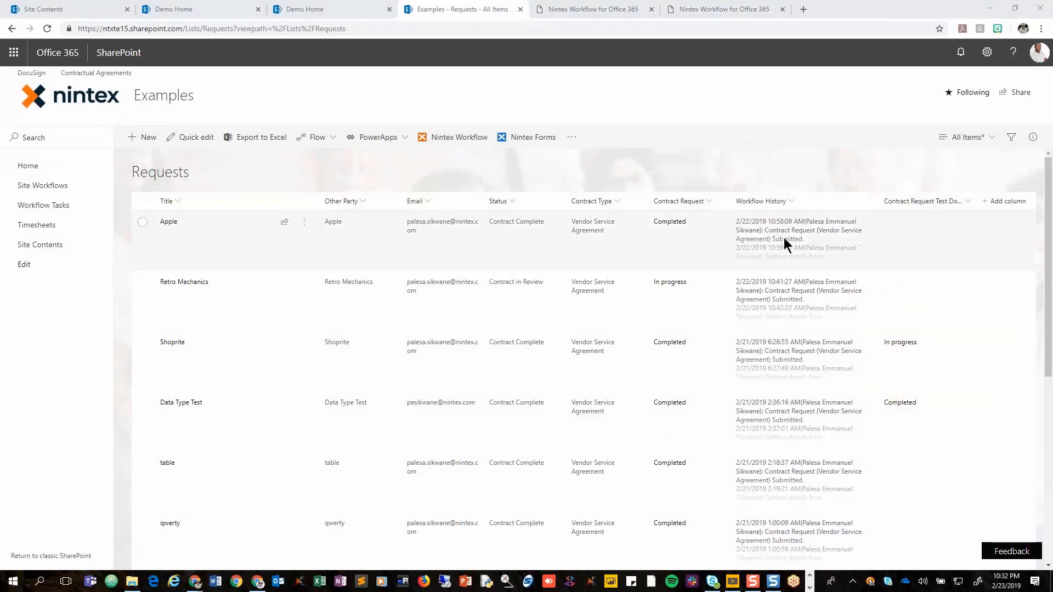
# Open the Apple request's form and examine its Workflow History section.
pyautogui.click(170, 224)
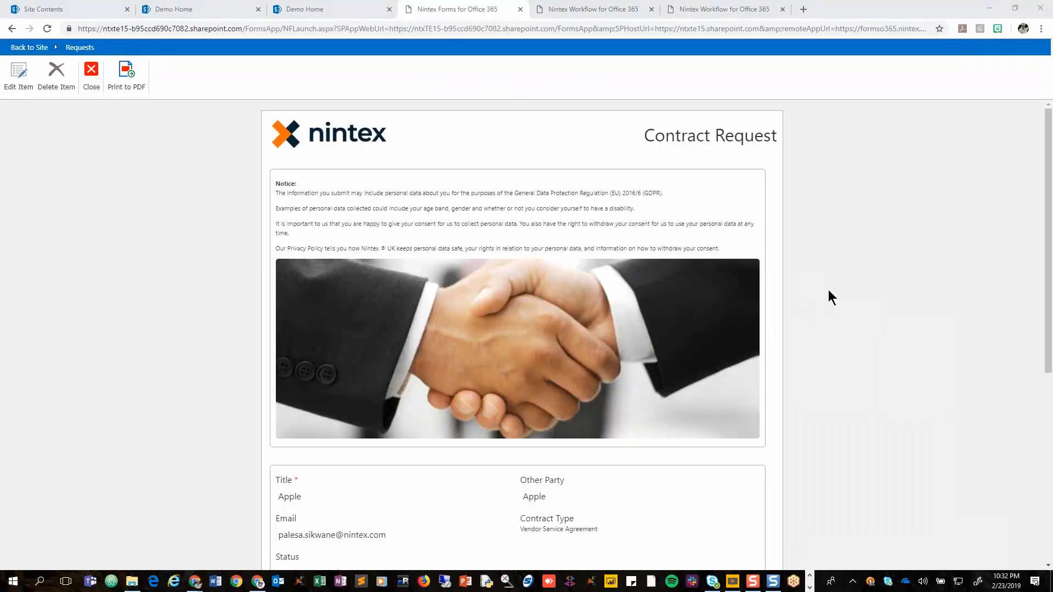
pyautogui.moveTo(1049, 314); pyautogui.dragTo(1038, 480)
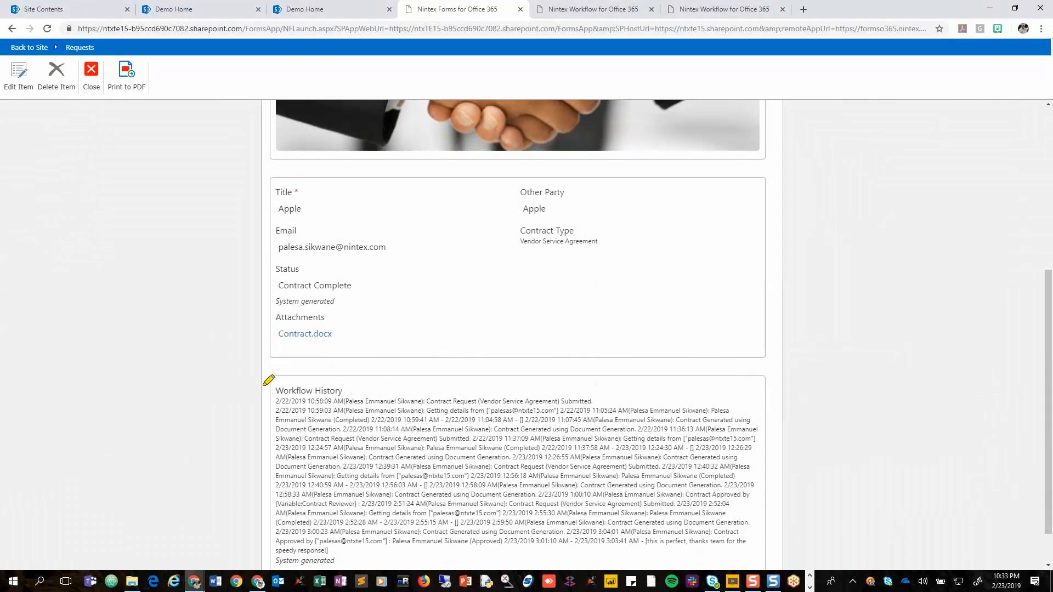
pyautogui.moveTo(267, 380)
pyautogui.mouseDown()
pyautogui.moveTo(607, 380)
pyautogui.moveTo(795, 472)
pyautogui.moveTo(724, 543)
pyautogui.moveTo(258, 549)
pyautogui.moveTo(266, 395)
pyautogui.moveTo(313, 381)
pyautogui.mouseUp()
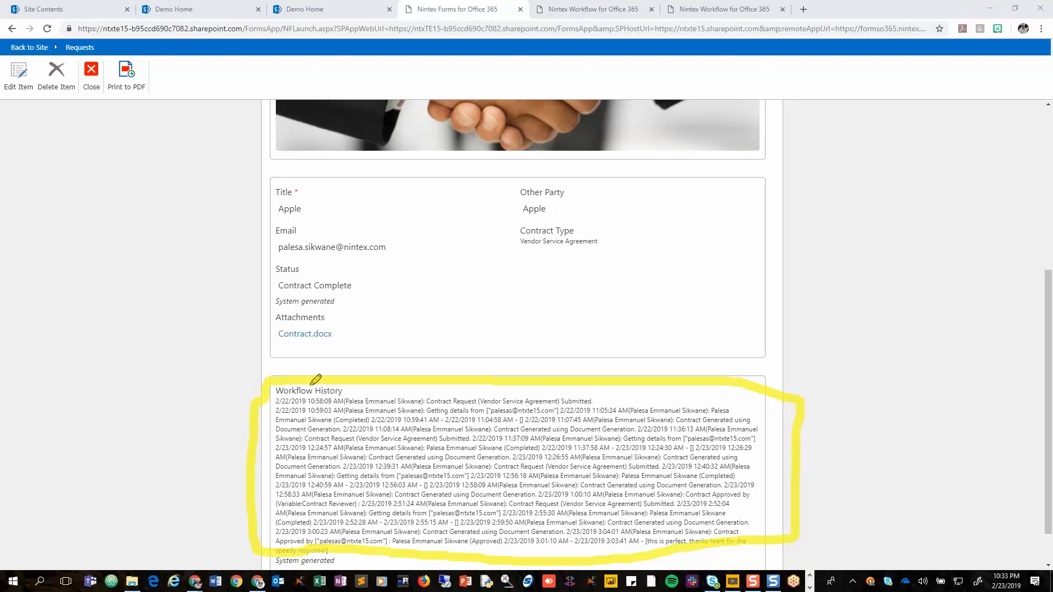
pyautogui.rightClick(689, 414)
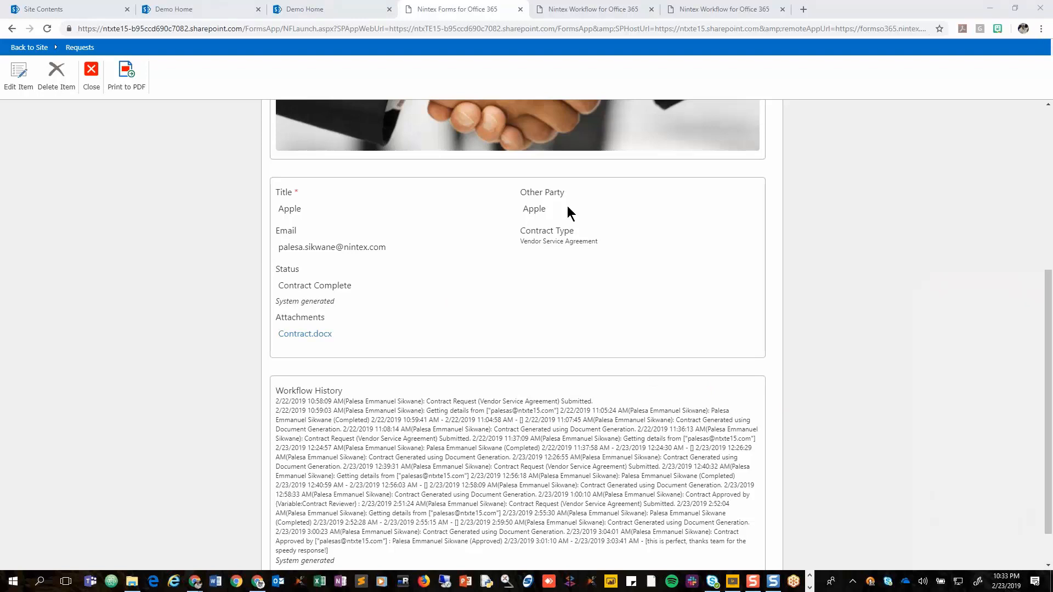
# Switch to the Requests list workflow and examine the State Machine and the Action Set in its Drafting branch.
pyautogui.click(591, 13)
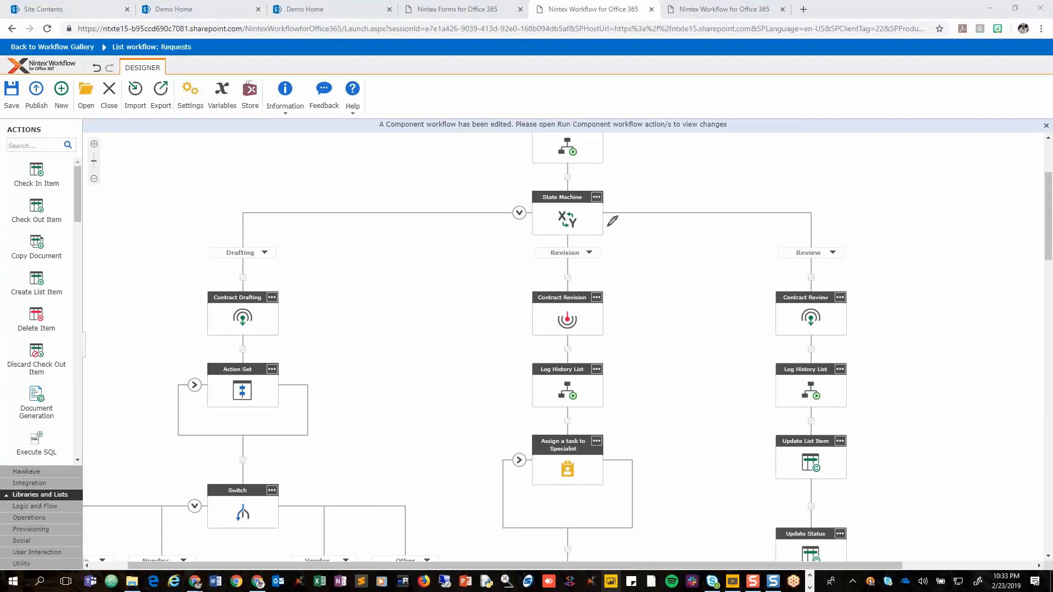
pyautogui.moveTo(620, 176)
pyautogui.mouseDown()
pyautogui.moveTo(530, 180)
pyautogui.moveTo(510, 246)
pyautogui.moveTo(629, 171)
pyautogui.mouseUp()
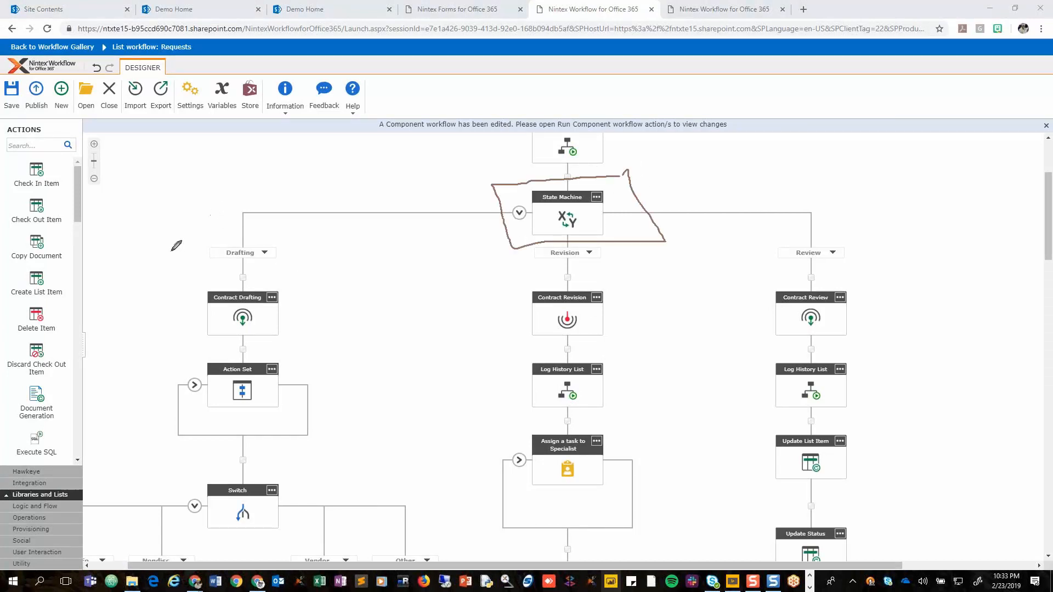
pyautogui.moveTo(187, 237); pyautogui.dragTo(186, 266)
pyautogui.click(193, 387)
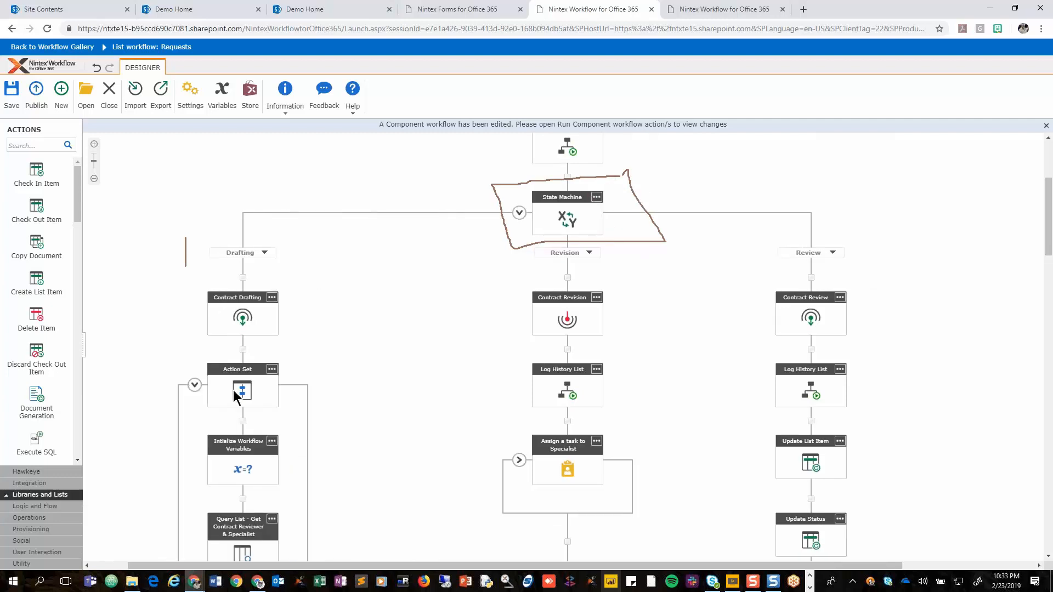
pyautogui.scroll(-2, 353, 482)
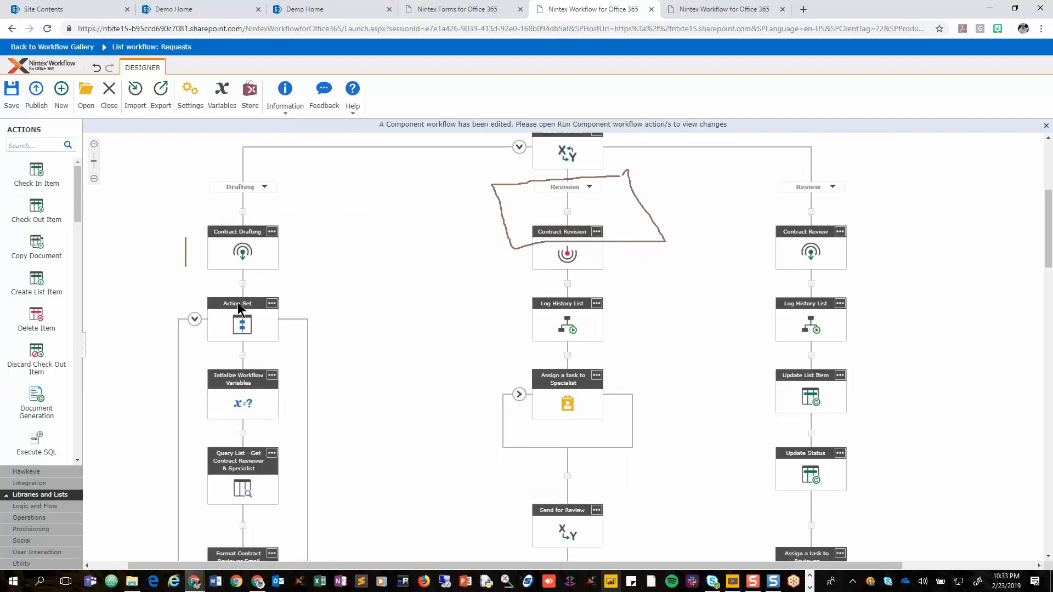
pyautogui.scroll(-1, 196, 324)
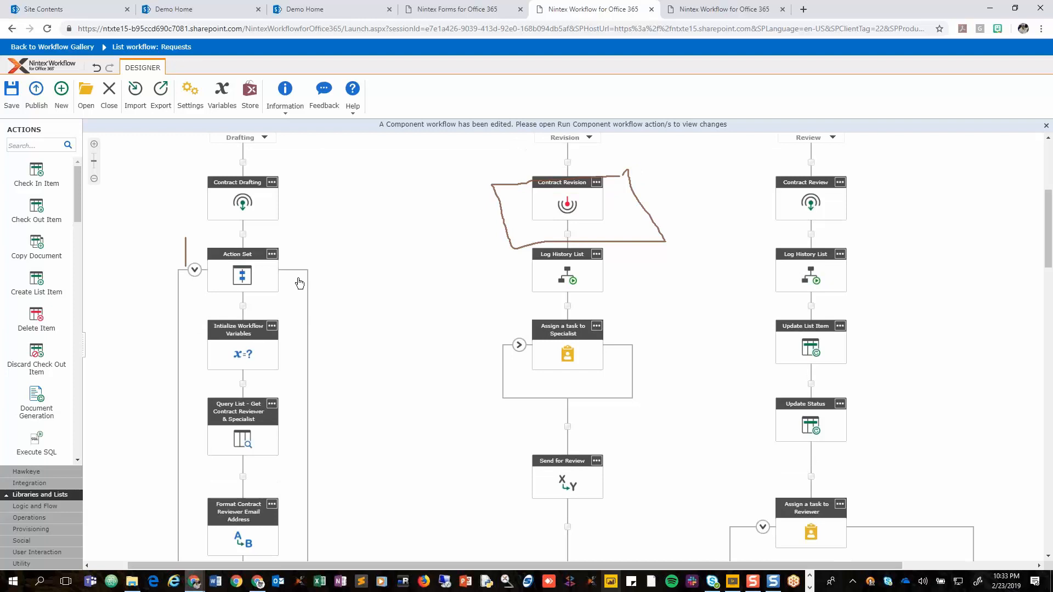
pyautogui.press('Escape')
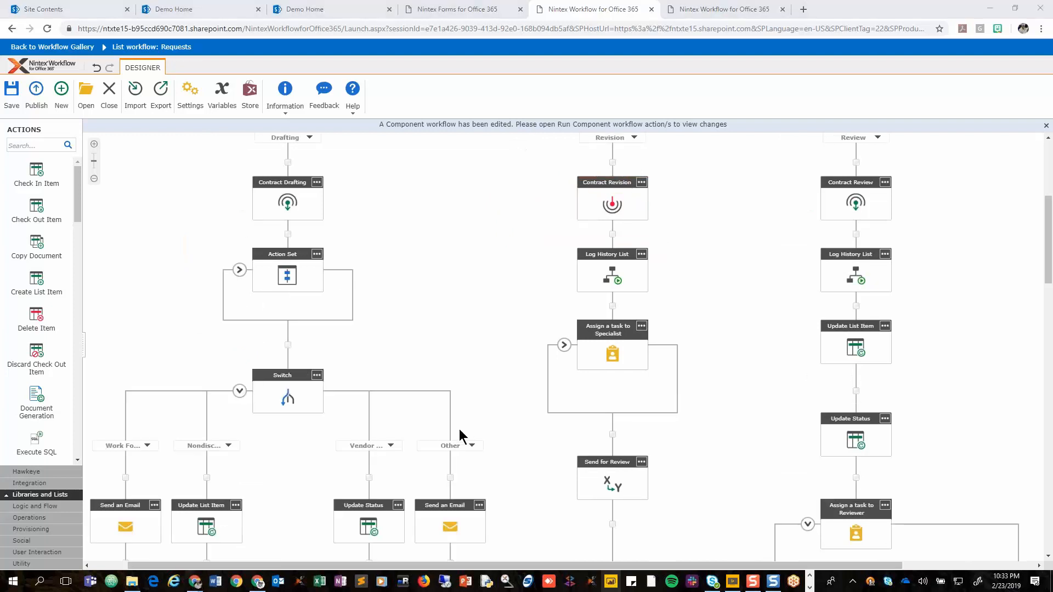
# Examine the Switch's Vendor branch and the Log History List action that follows Update Status.
pyautogui.scroll(-1, 568, 347)
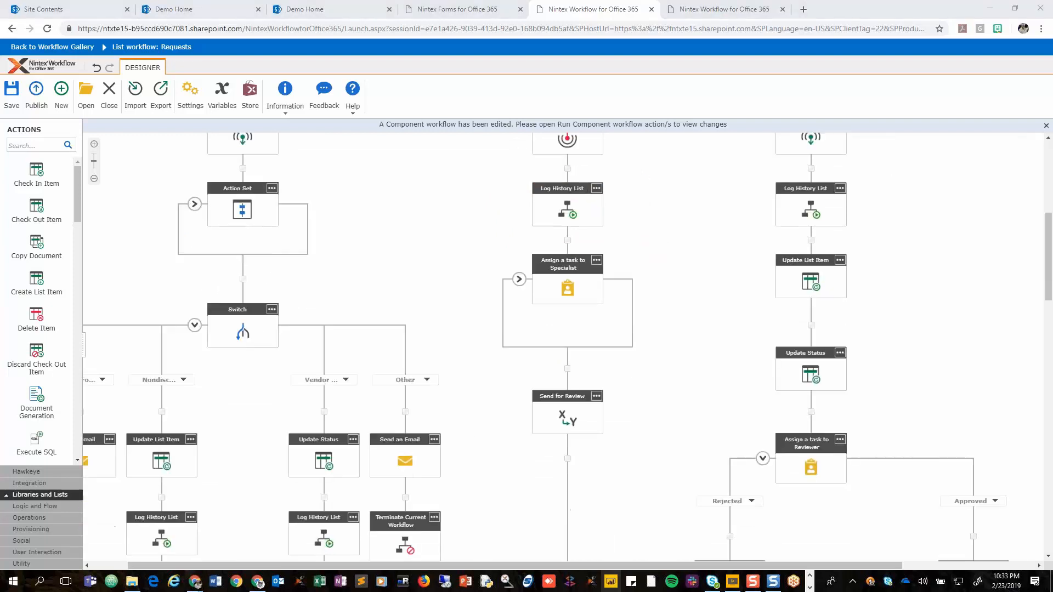
pyautogui.scroll(-1, 567, 347)
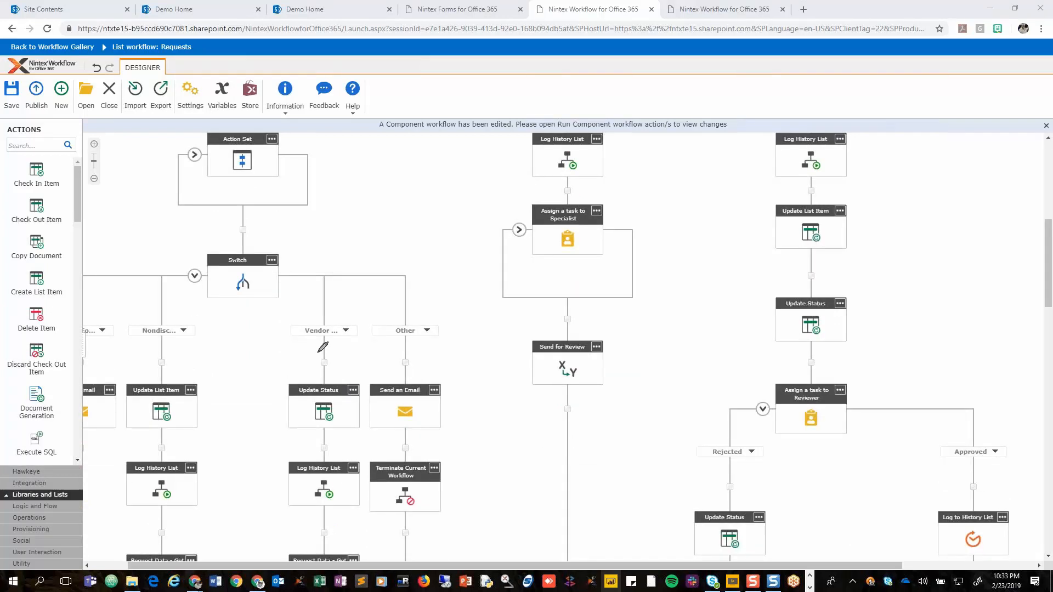
pyautogui.moveTo(366, 310)
pyautogui.mouseDown()
pyautogui.moveTo(261, 312)
pyautogui.moveTo(258, 518)
pyautogui.mouseUp()
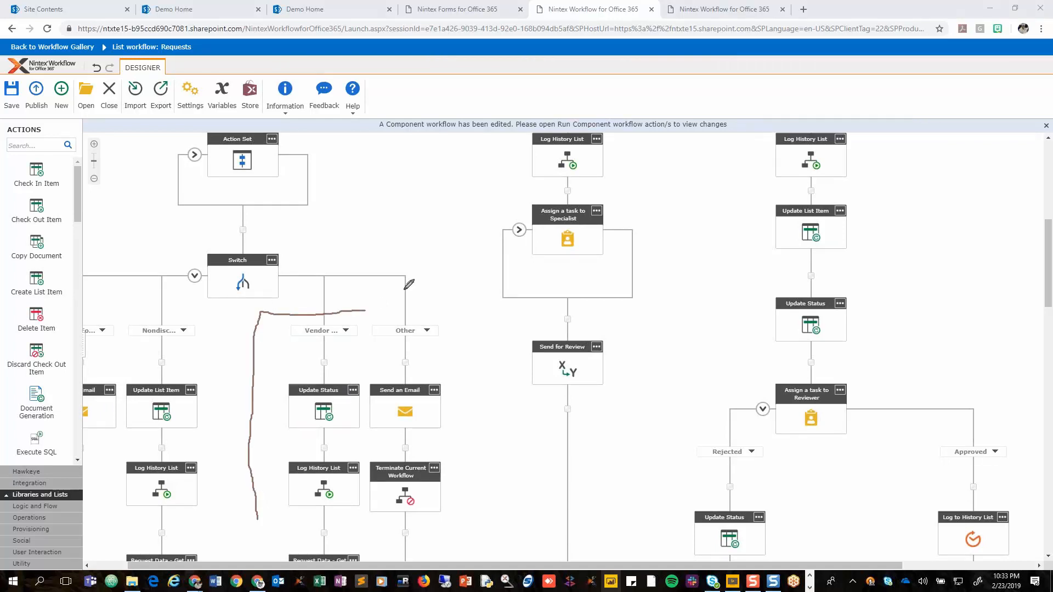
pyautogui.moveTo(366, 311)
pyautogui.mouseDown()
pyautogui.moveTo(375, 465)
pyautogui.moveTo(364, 522)
pyautogui.moveTo(281, 525)
pyautogui.moveTo(253, 513)
pyautogui.mouseUp()
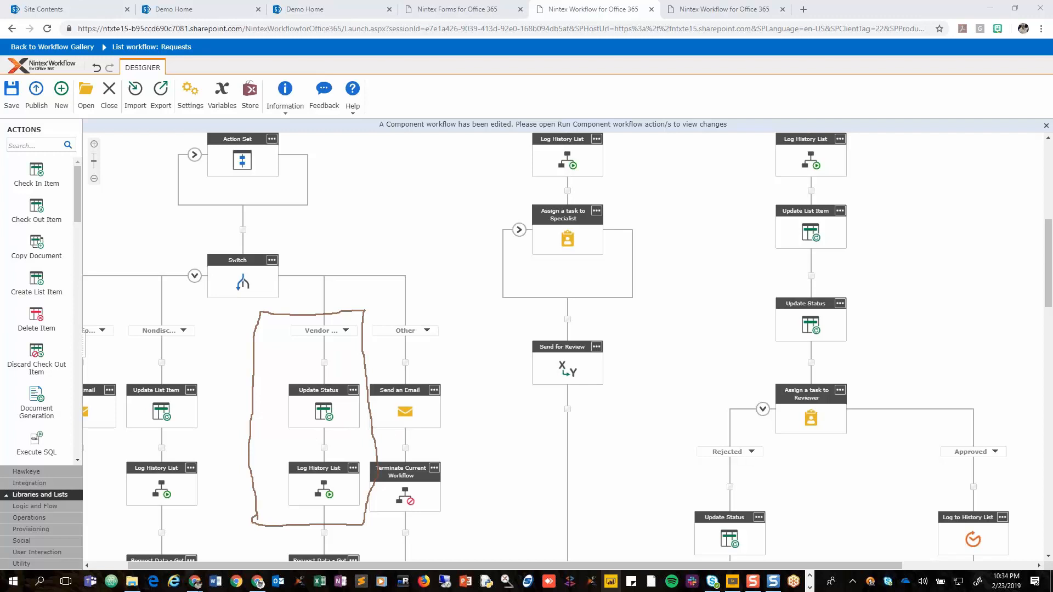
pyautogui.hotkey('ctrl', 'z')
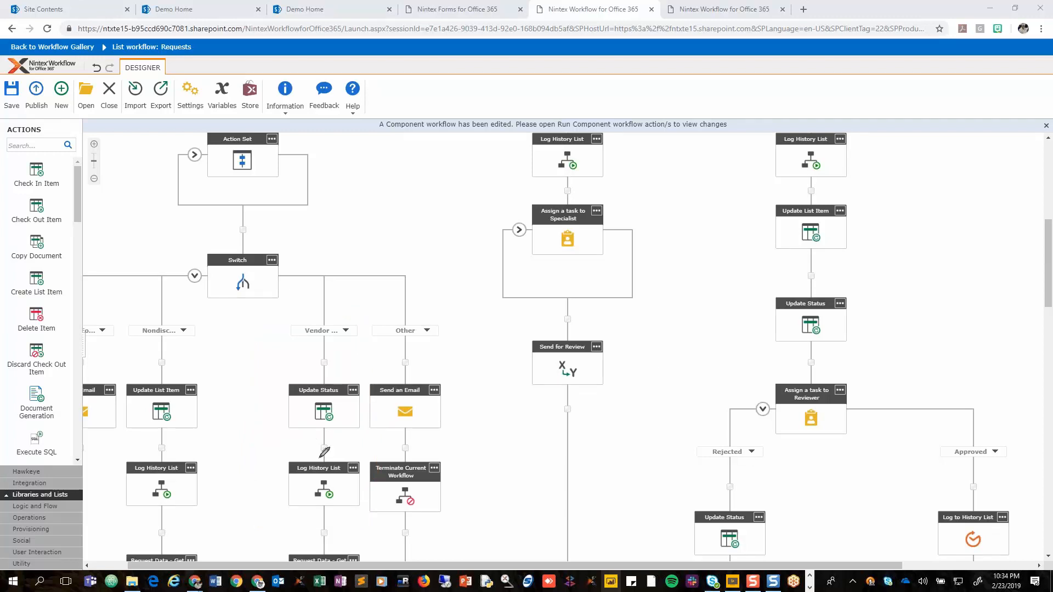
pyautogui.moveTo(359, 448)
pyautogui.mouseDown()
pyautogui.moveTo(297, 445)
pyautogui.moveTo(283, 477)
pyautogui.moveTo(359, 516)
pyautogui.moveTo(364, 451)
pyautogui.mouseUp()
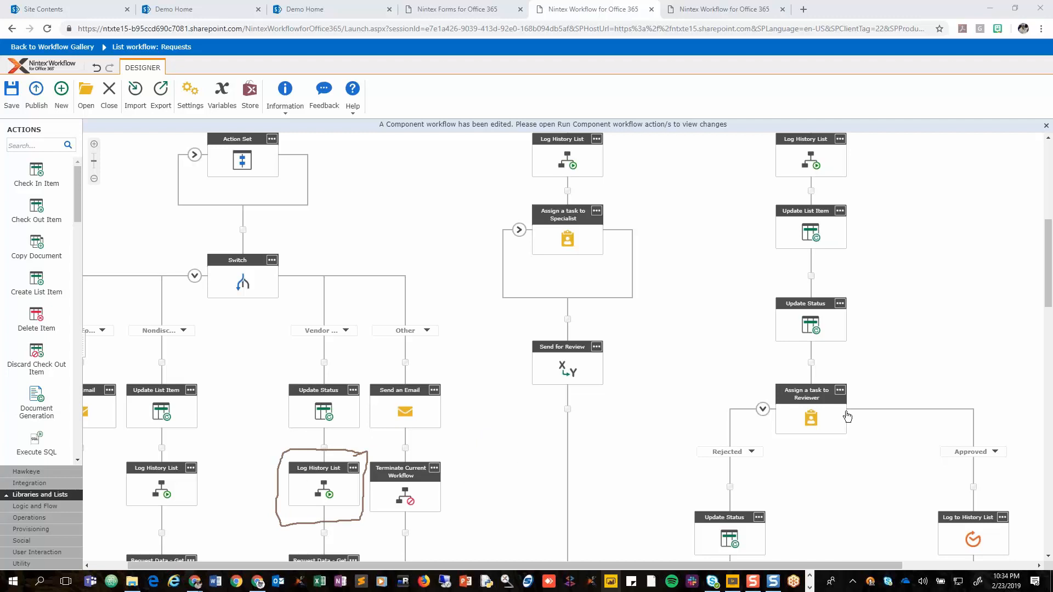
pyautogui.press('Escape')
# Examine the Request Data - Get VSA Extra Content action in the Vendor branch.
pyautogui.scroll(-1, 328, 476)
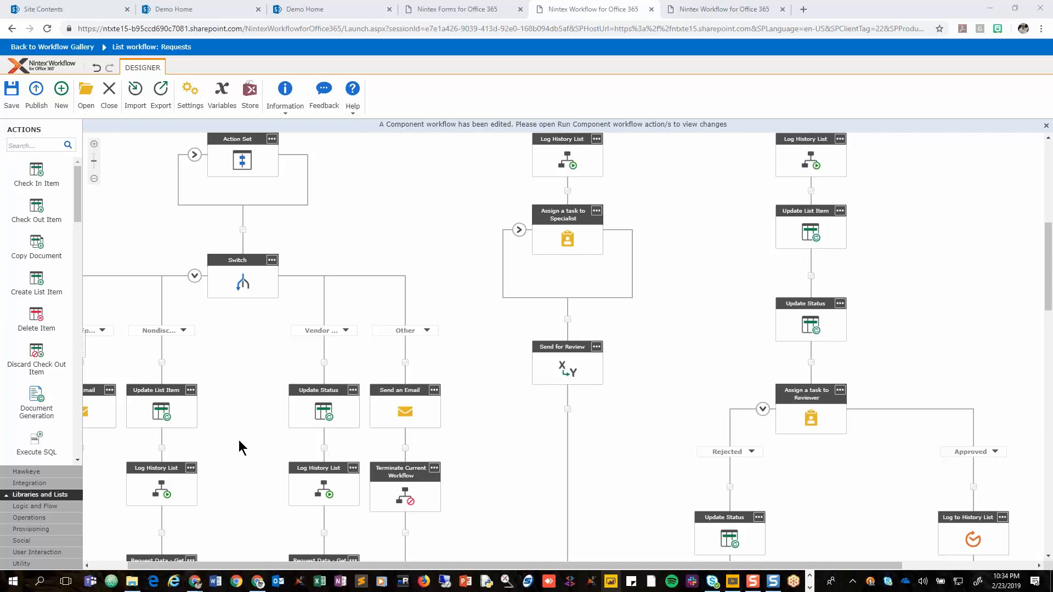
pyautogui.scroll(-2, 240, 445)
pyautogui.scroll(-1, 239, 445)
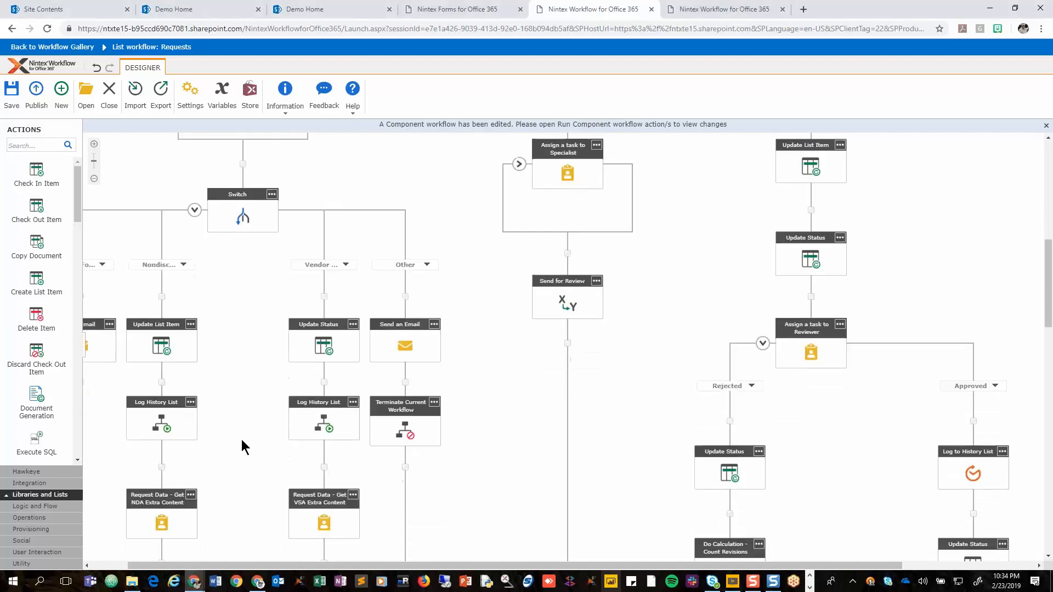
pyautogui.scroll(-2, 893, 474)
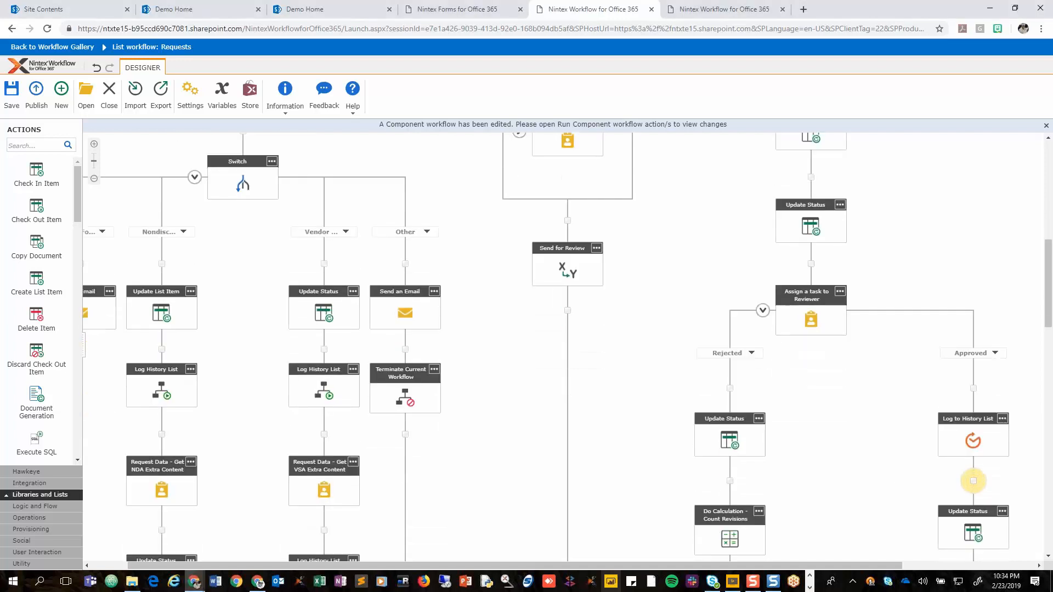
pyautogui.hotkey('ctrl', '2')
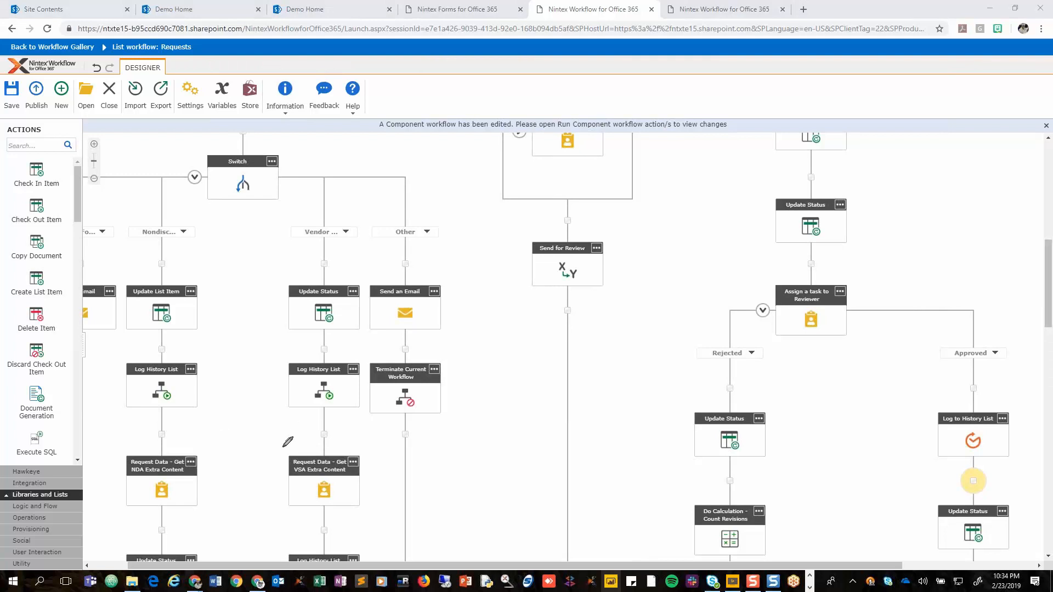
pyautogui.moveTo(283, 447)
pyautogui.mouseDown()
pyautogui.moveTo(373, 450)
pyautogui.moveTo(368, 503)
pyautogui.moveTo(261, 508)
pyautogui.moveTo(277, 445)
pyautogui.mouseUp()
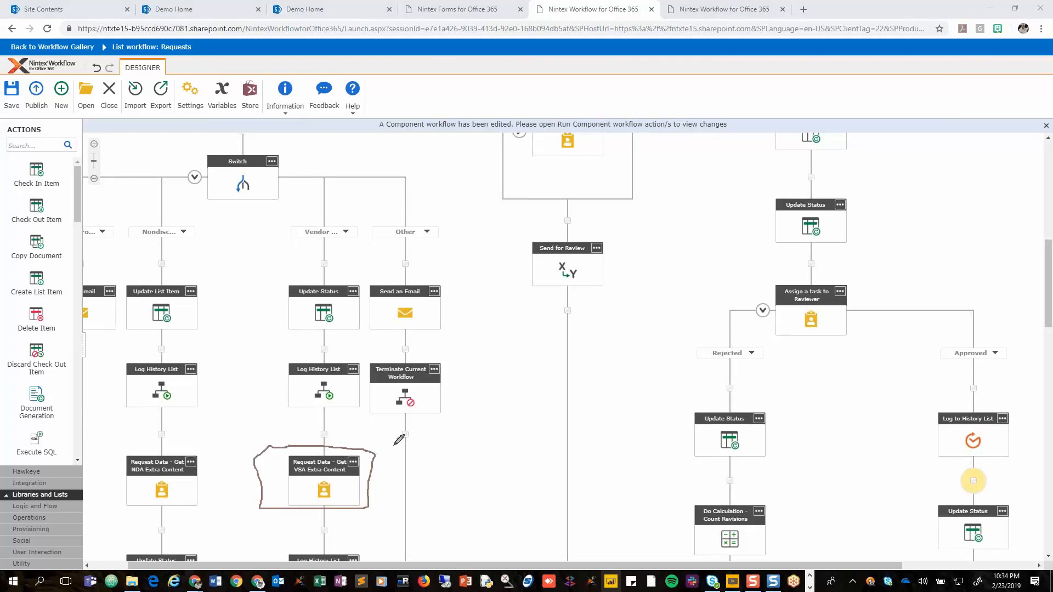
pyautogui.press('Escape')
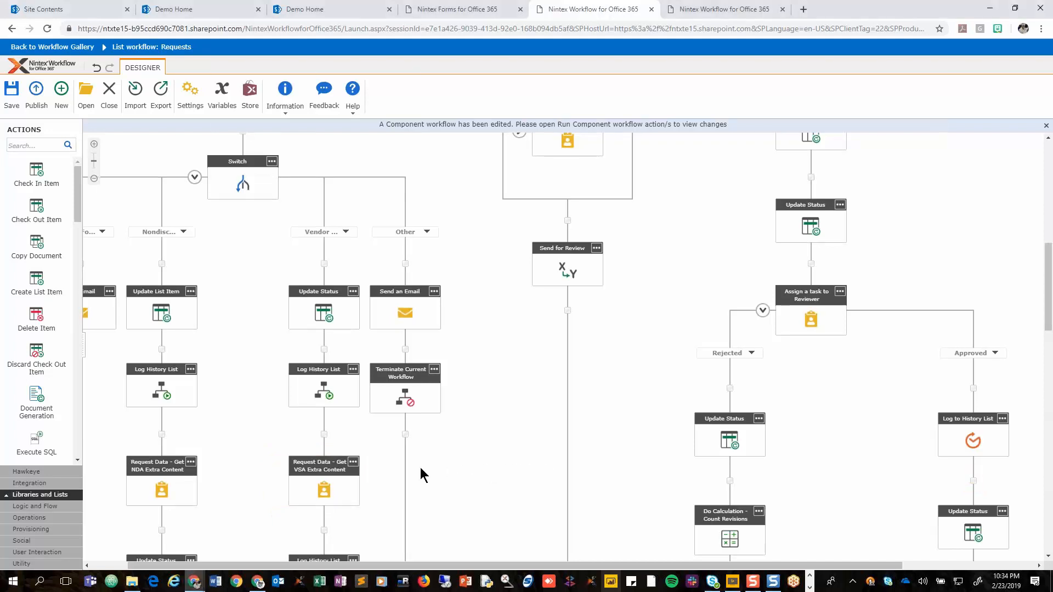
# Examine the Log History List action directly after the VSA data request in the Vendor branch.
pyautogui.scroll(-1, 420, 468)
pyautogui.scroll(-3, 421, 467)
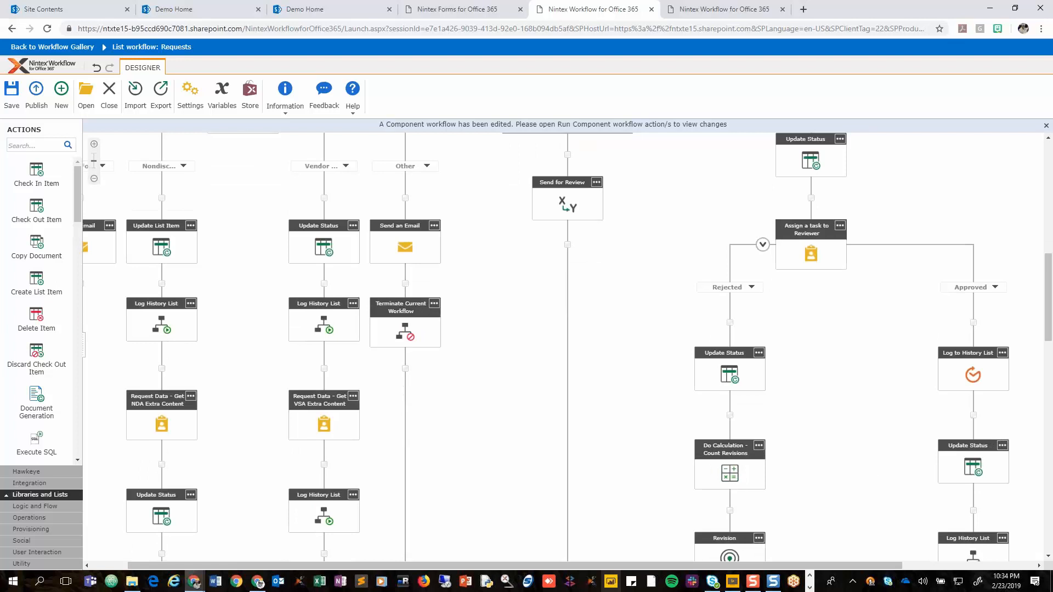
pyautogui.moveTo(373, 471)
pyautogui.mouseDown()
pyautogui.moveTo(243, 481)
pyautogui.moveTo(318, 546)
pyautogui.moveTo(380, 485)
pyautogui.moveTo(373, 466)
pyautogui.mouseUp()
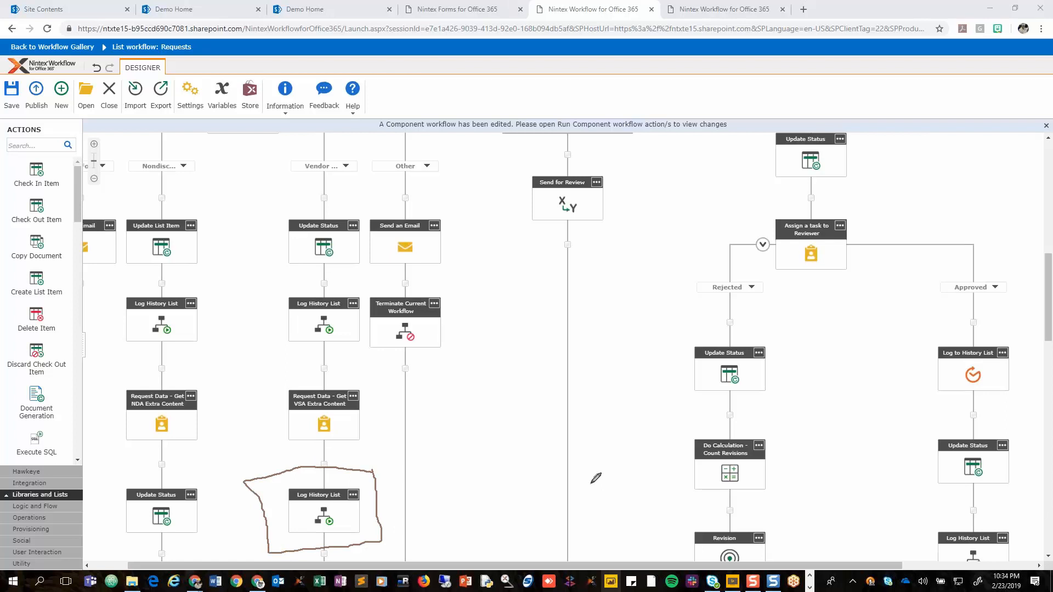
pyautogui.hotkey('ctrl', 'z')
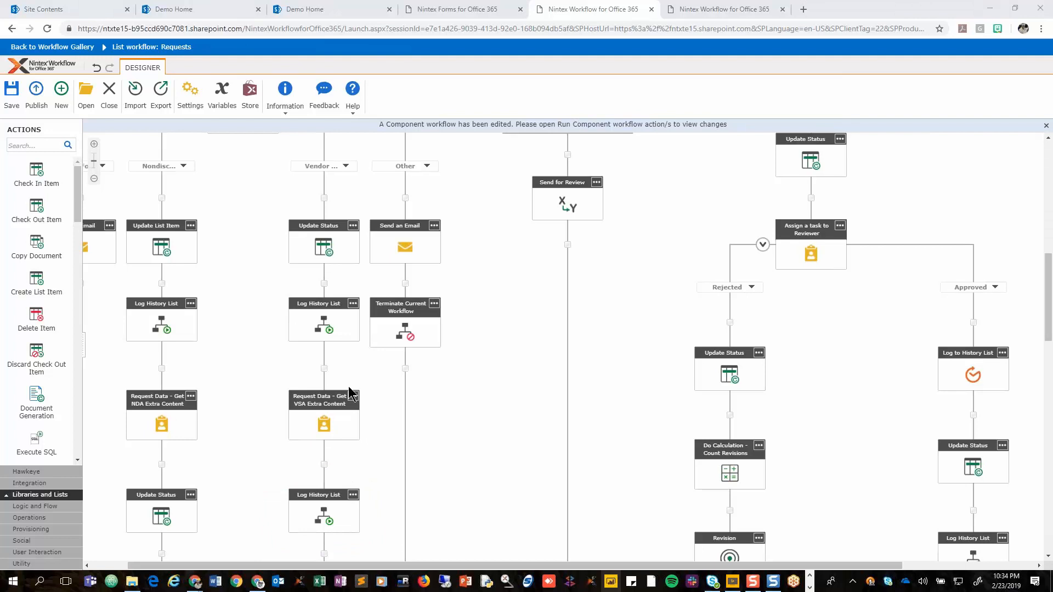
# Open the Vendor branch's first Log History List configuration and examine its component workflow selection and wait-for-completion option.
pyautogui.doubleClick(325, 331)
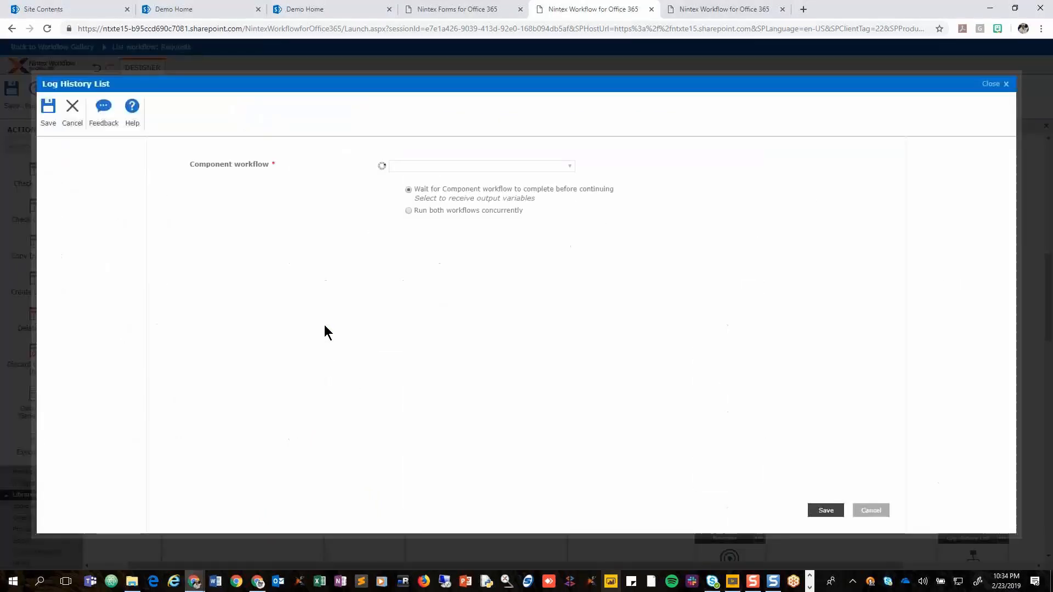
pyautogui.tripleClick(232, 166)
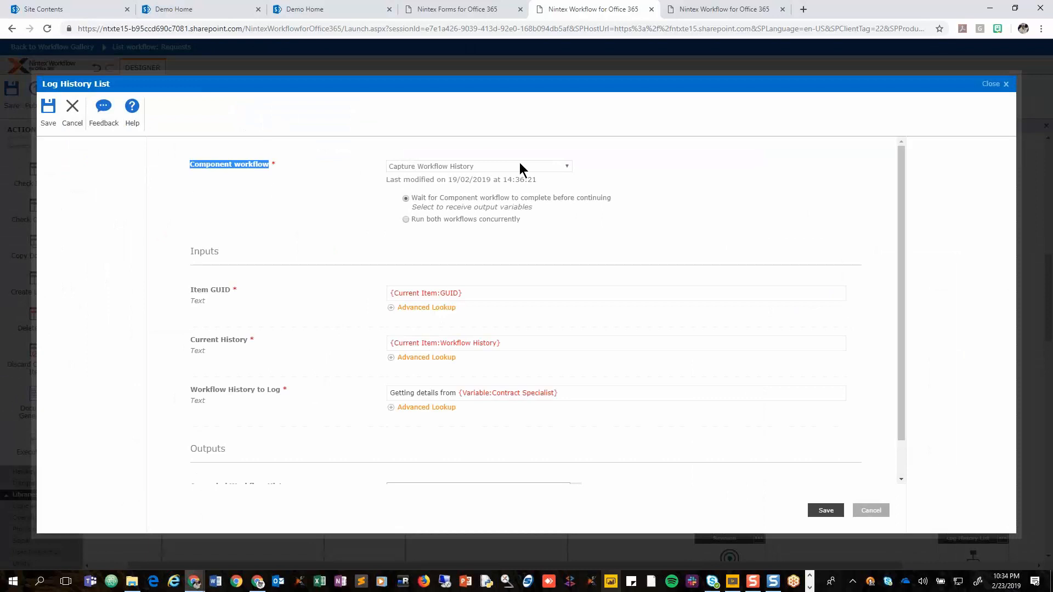
pyautogui.click(795, 159)
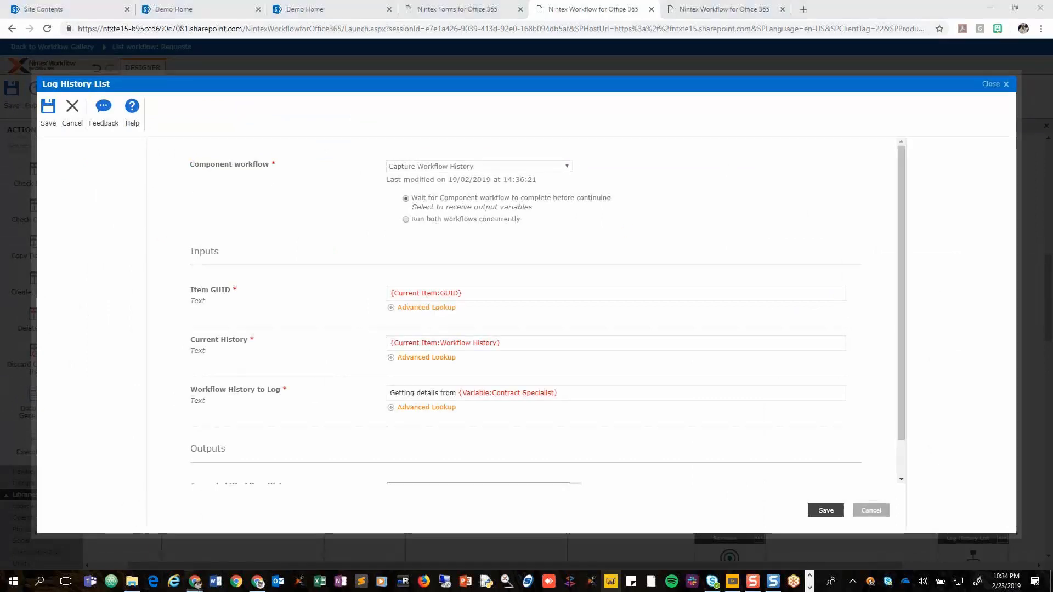
pyautogui.moveTo(584, 145)
pyautogui.mouseDown()
pyautogui.moveTo(452, 146)
pyautogui.moveTo(364, 181)
pyautogui.moveTo(564, 170)
pyautogui.moveTo(585, 145)
pyautogui.mouseUp()
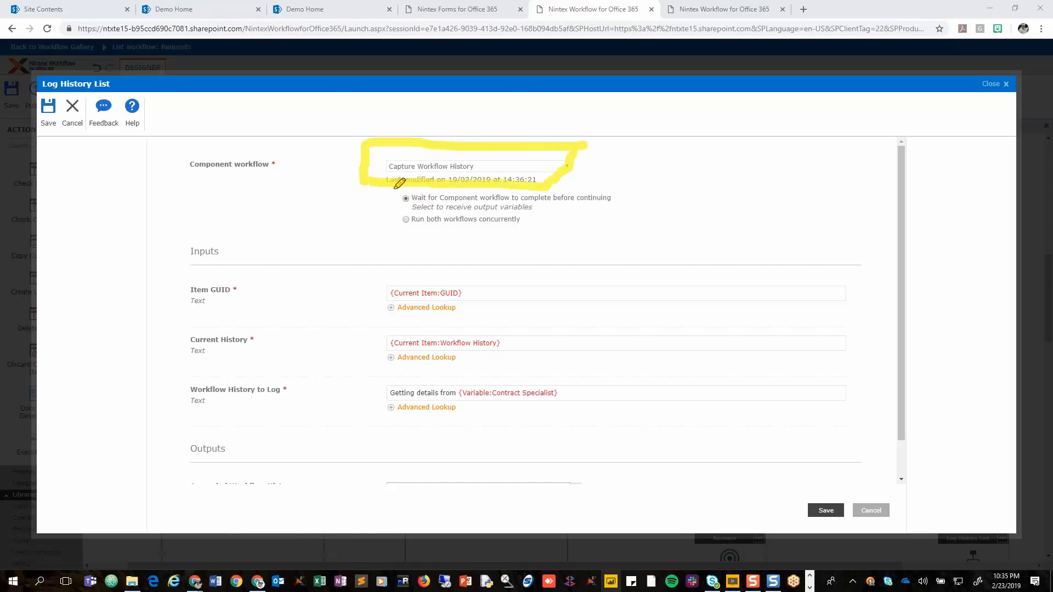
pyautogui.moveTo(399, 183)
pyautogui.mouseDown()
pyautogui.moveTo(393, 200)
pyautogui.moveTo(409, 213)
pyautogui.moveTo(482, 218)
pyautogui.moveTo(630, 193)
pyautogui.moveTo(543, 184)
pyautogui.mouseUp()
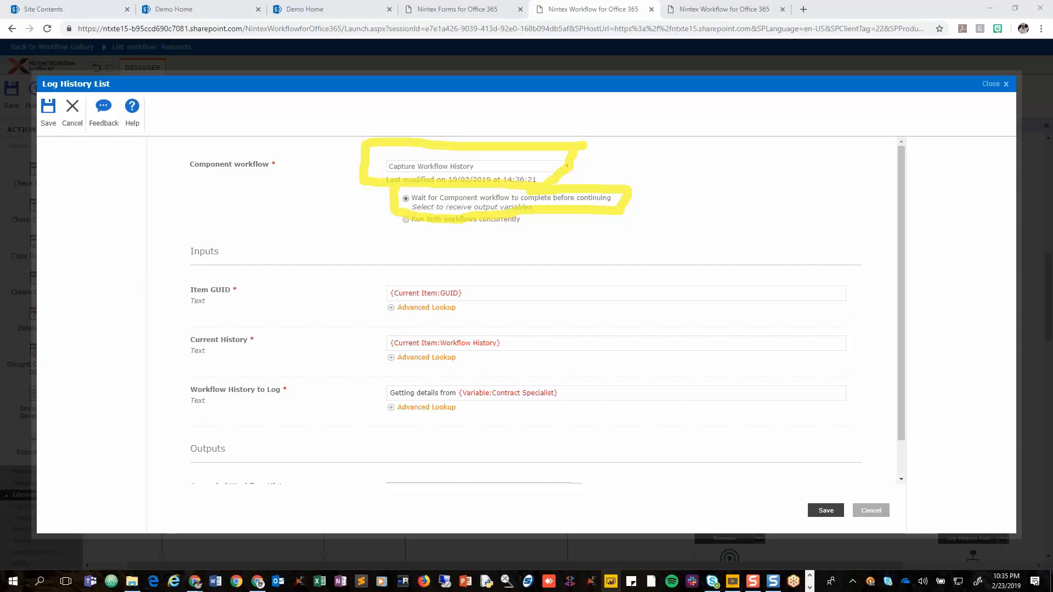
# Examine the Item GUID, Current History and Workflow History to Log inputs of the Vendor branch's first Log History List action.
pyautogui.press('Escape')
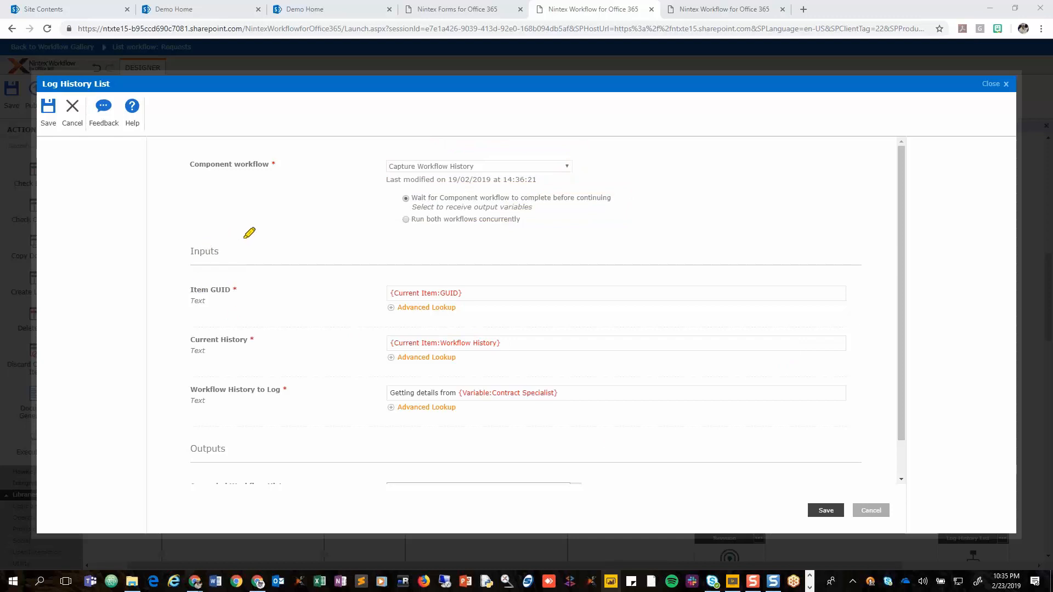
pyautogui.moveTo(248, 238)
pyautogui.mouseDown()
pyautogui.moveTo(182, 242)
pyautogui.moveTo(169, 256)
pyautogui.moveTo(170, 408)
pyautogui.moveTo(218, 431)
pyautogui.moveTo(794, 432)
pyautogui.moveTo(867, 348)
pyautogui.moveTo(794, 265)
pyautogui.moveTo(378, 263)
pyautogui.moveTo(244, 237)
pyautogui.mouseUp()
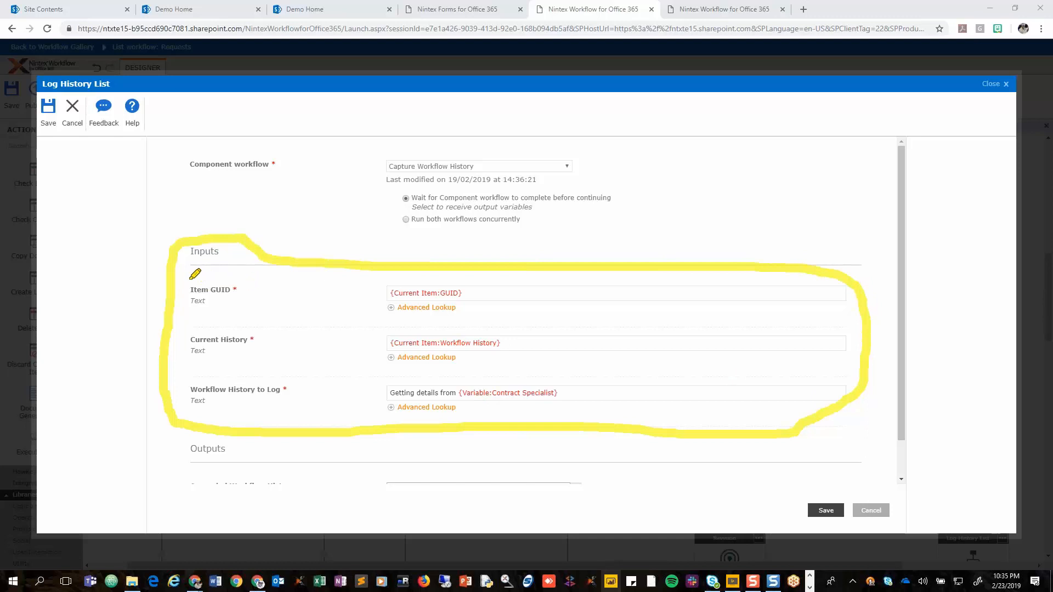
pyautogui.moveTo(189, 278)
pyautogui.mouseDown()
pyautogui.moveTo(238, 275)
pyautogui.moveTo(239, 313)
pyautogui.moveTo(187, 311)
pyautogui.moveTo(184, 275)
pyautogui.mouseUp()
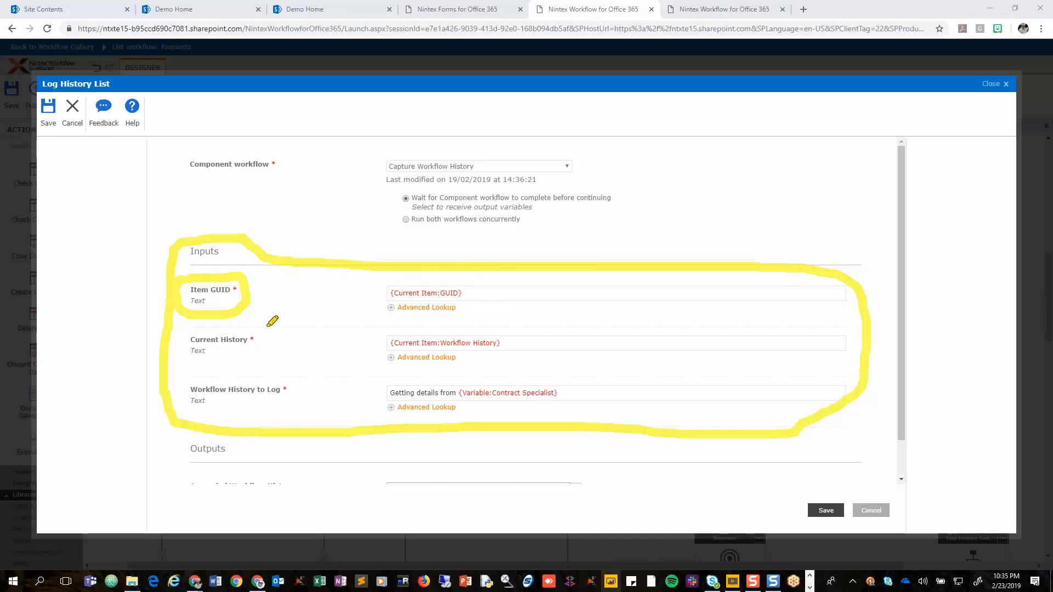
pyautogui.moveTo(272, 328)
pyautogui.mouseDown()
pyautogui.moveTo(189, 328)
pyautogui.moveTo(179, 354)
pyautogui.moveTo(266, 357)
pyautogui.moveTo(269, 328)
pyautogui.mouseUp()
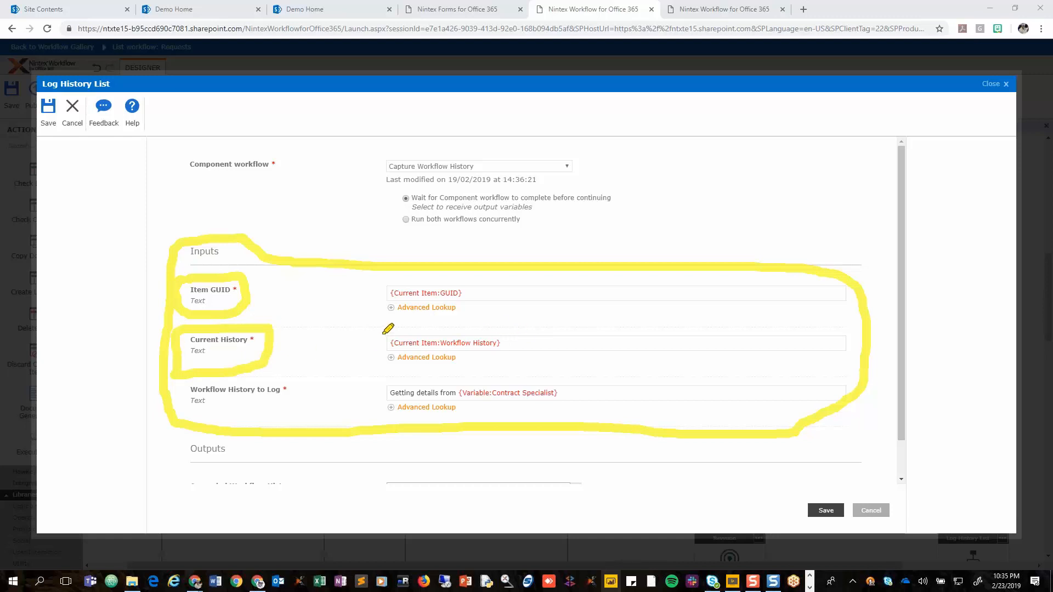
pyautogui.moveTo(382, 332)
pyautogui.mouseDown()
pyautogui.moveTo(535, 365)
pyautogui.moveTo(780, 364)
pyautogui.moveTo(858, 349)
pyautogui.moveTo(713, 331)
pyautogui.moveTo(379, 337)
pyautogui.mouseUp()
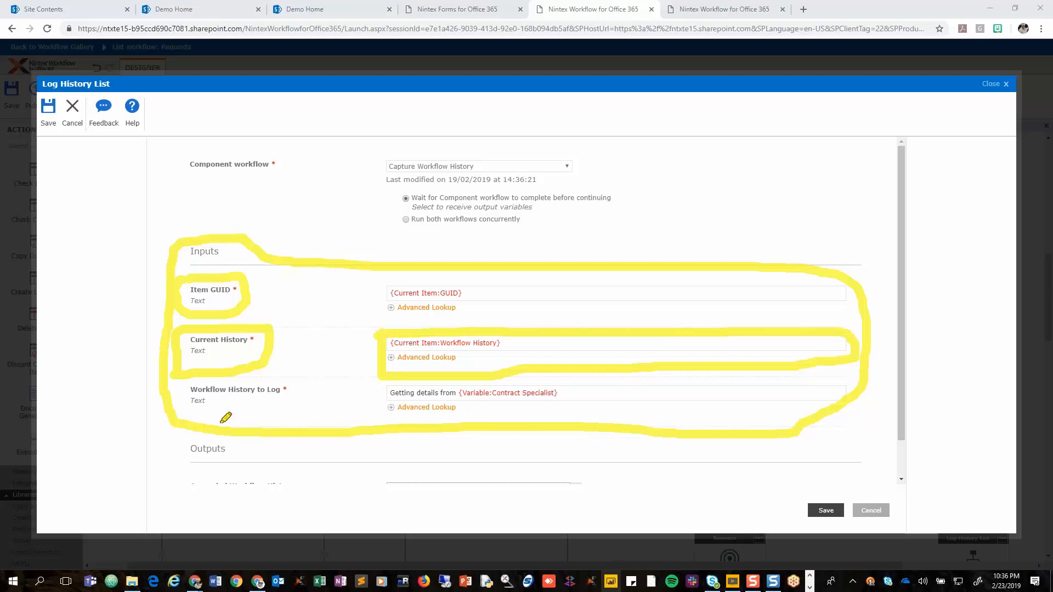
pyautogui.moveTo(307, 379)
pyautogui.mouseDown()
pyautogui.moveTo(192, 379)
pyautogui.moveTo(174, 411)
pyautogui.moveTo(277, 402)
pyautogui.moveTo(307, 377)
pyautogui.mouseUp()
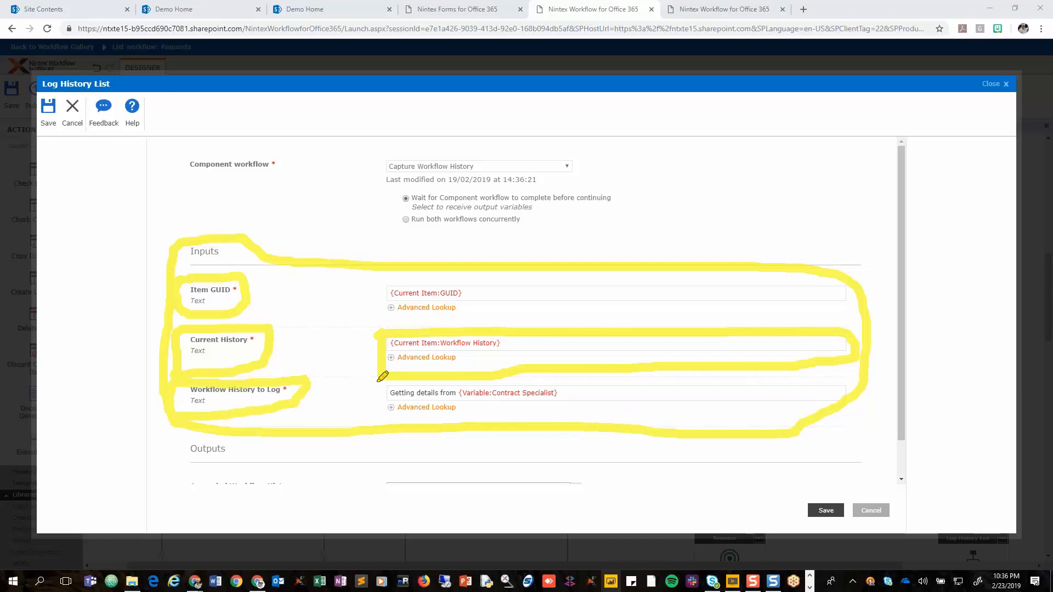
pyautogui.moveTo(382, 376)
pyautogui.mouseDown()
pyautogui.moveTo(381, 416)
pyautogui.moveTo(553, 412)
pyautogui.moveTo(580, 386)
pyautogui.moveTo(450, 379)
pyautogui.mouseUp()
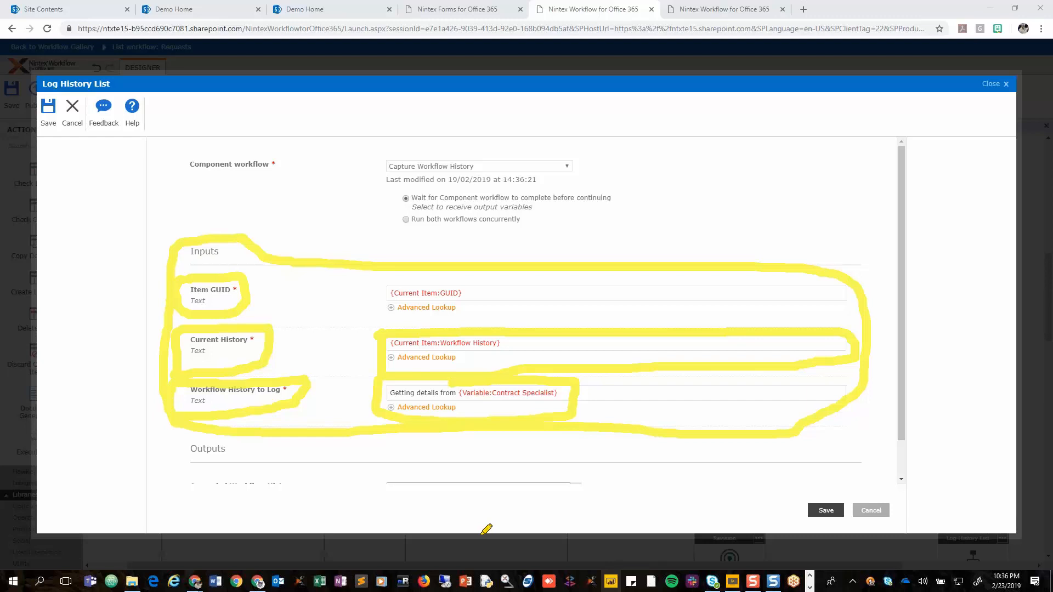
pyautogui.hotkey('ctrl', 'shift', '7')
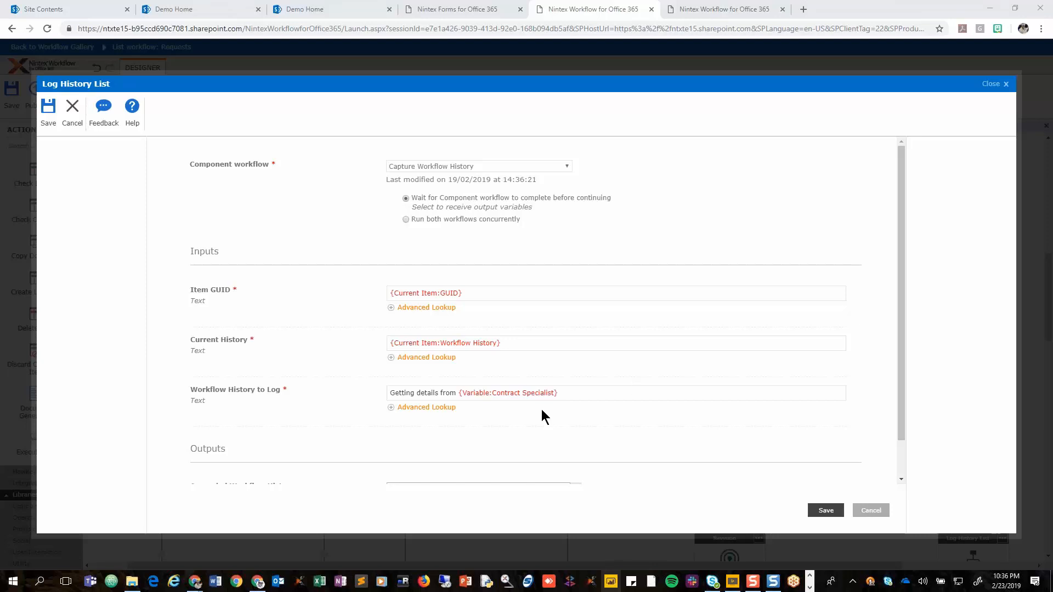
# Check the Appended Workflow History output of the Log History List action and save its configuration.
pyautogui.scroll(-1, 632, 447)
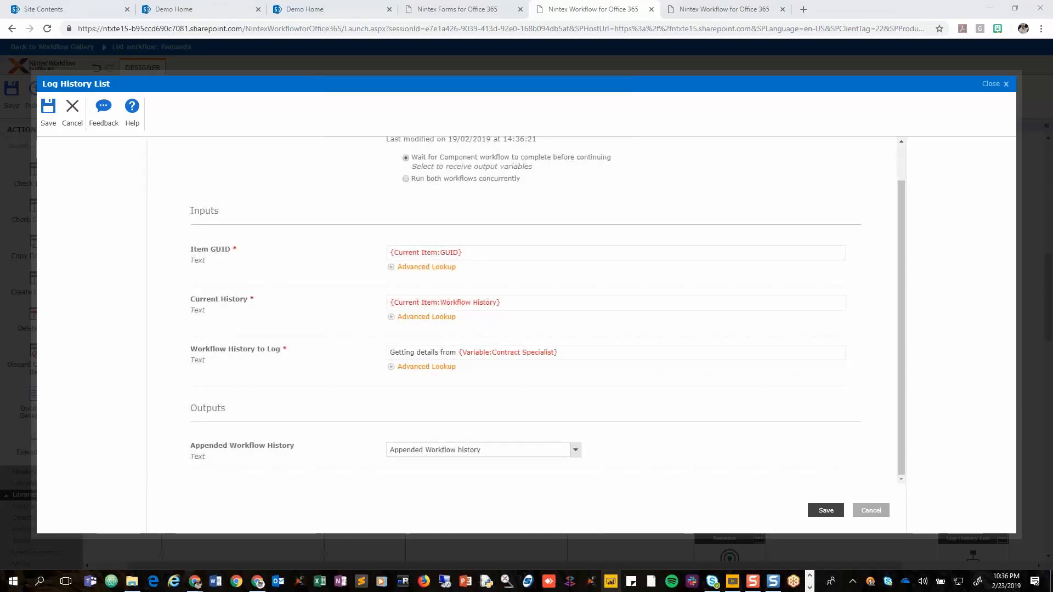
pyautogui.moveTo(179, 396)
pyautogui.mouseDown()
pyautogui.moveTo(176, 454)
pyautogui.moveTo(269, 467)
pyautogui.moveTo(621, 463)
pyautogui.moveTo(643, 418)
pyautogui.moveTo(253, 387)
pyautogui.moveTo(185, 401)
pyautogui.mouseUp()
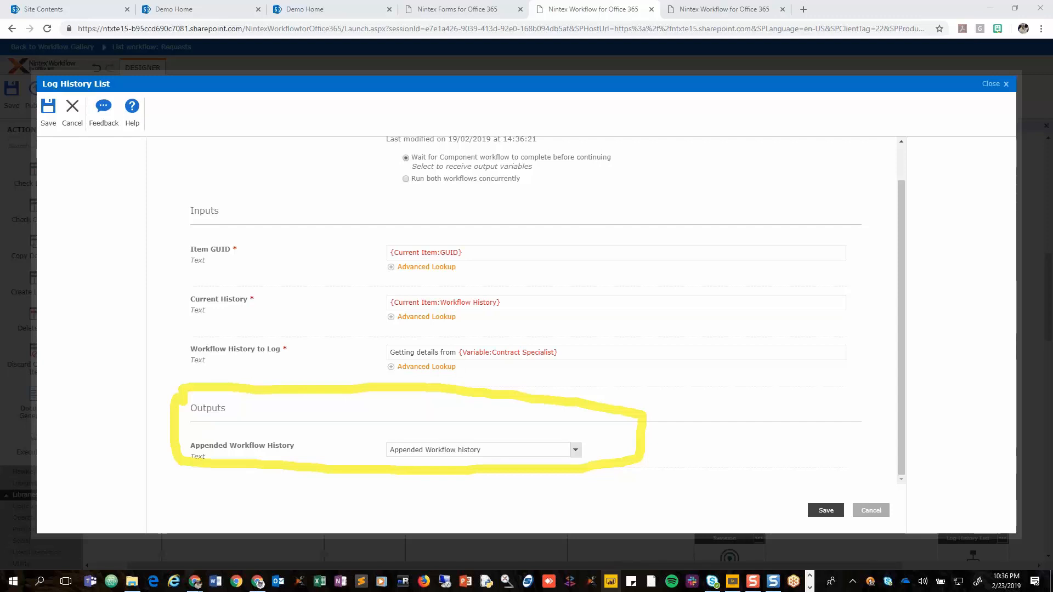
pyautogui.press('e')
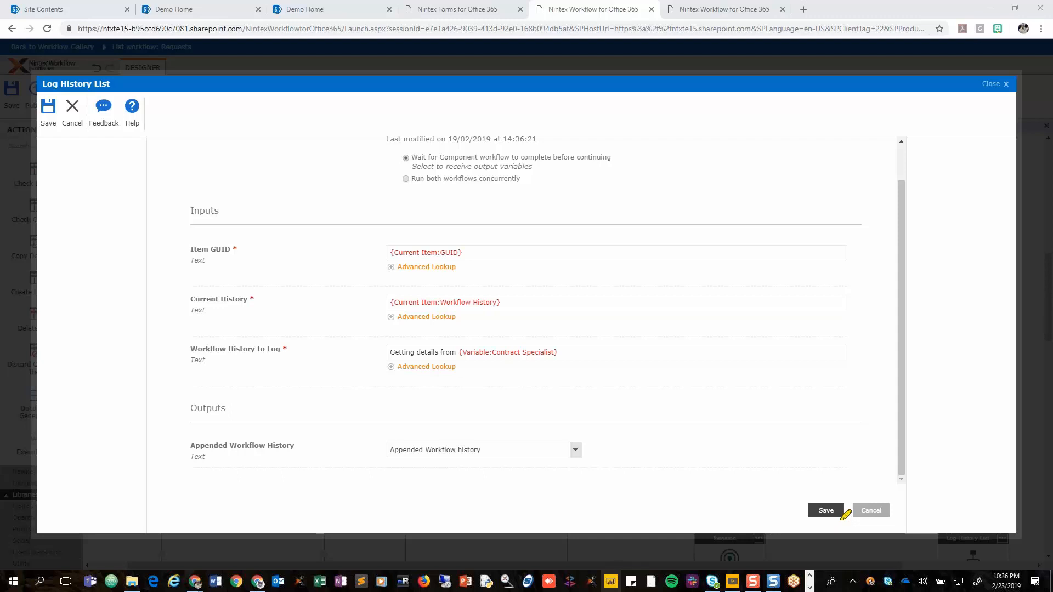
pyautogui.click(825, 512)
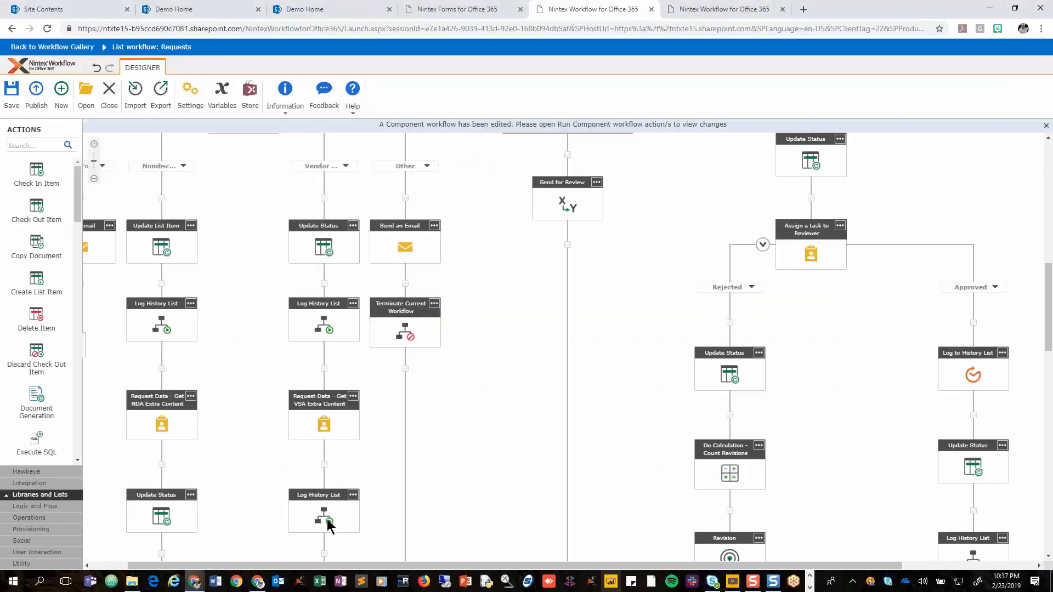
# Open the Log History List action after the VSA data request, examine its inputs and output, and close it without saving.
pyautogui.scroll(-1, 324, 516)
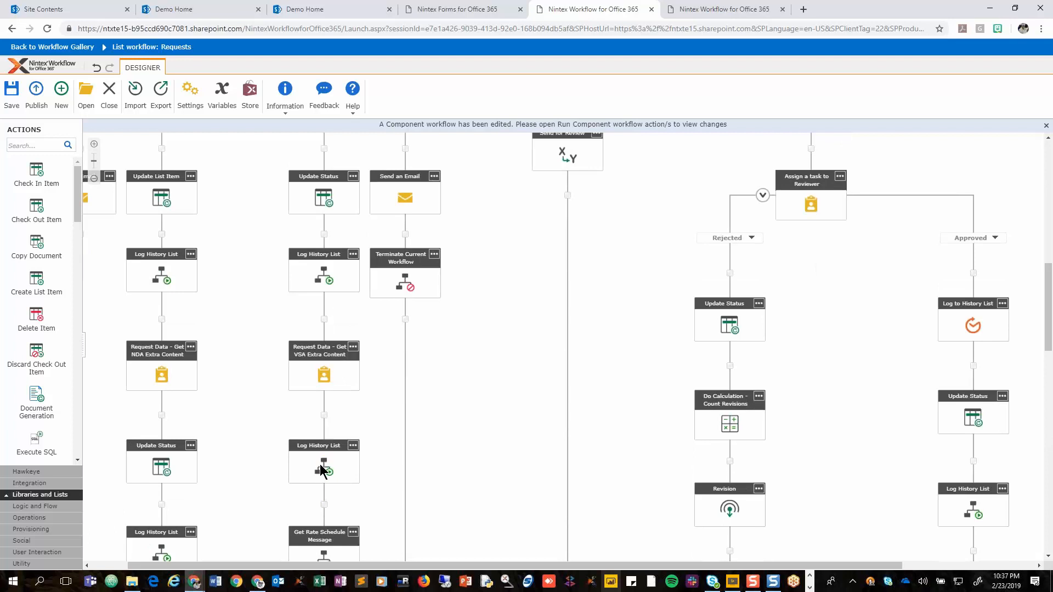
pyautogui.doubleClick(324, 470)
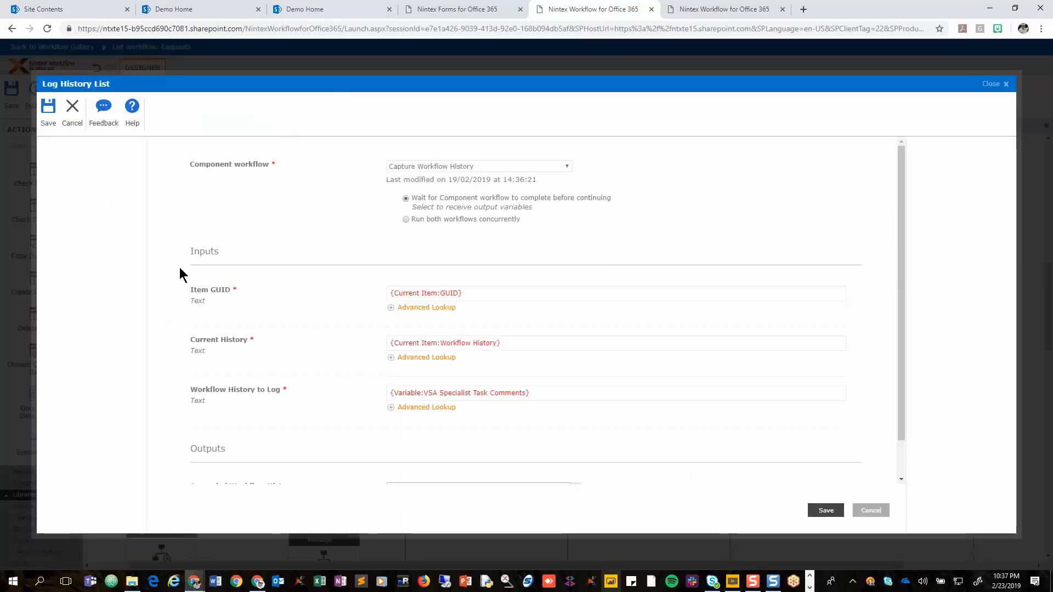
pyautogui.scroll(-1, 181, 273)
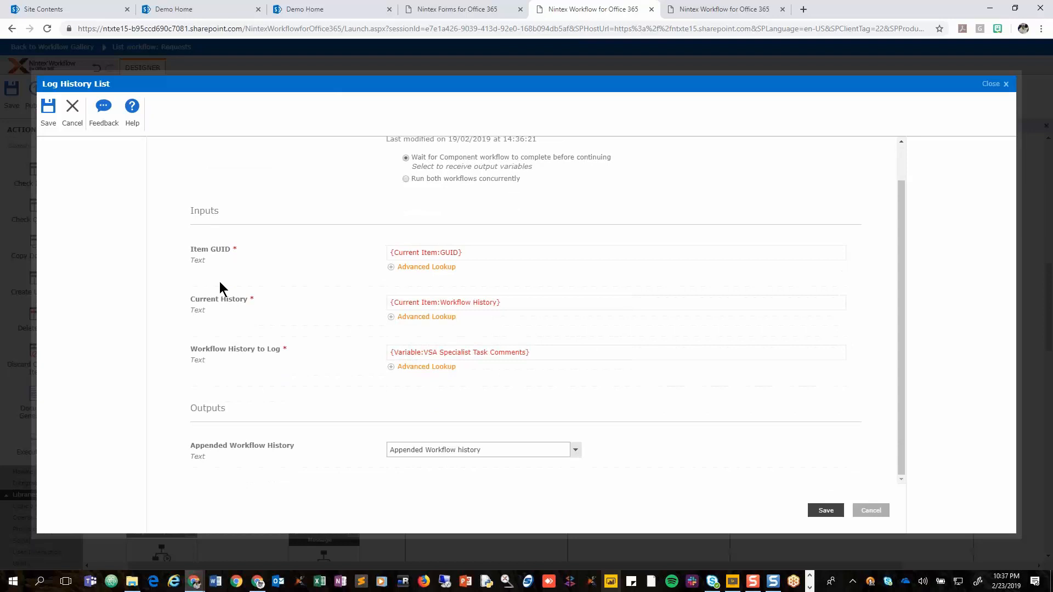
pyautogui.click(541, 352)
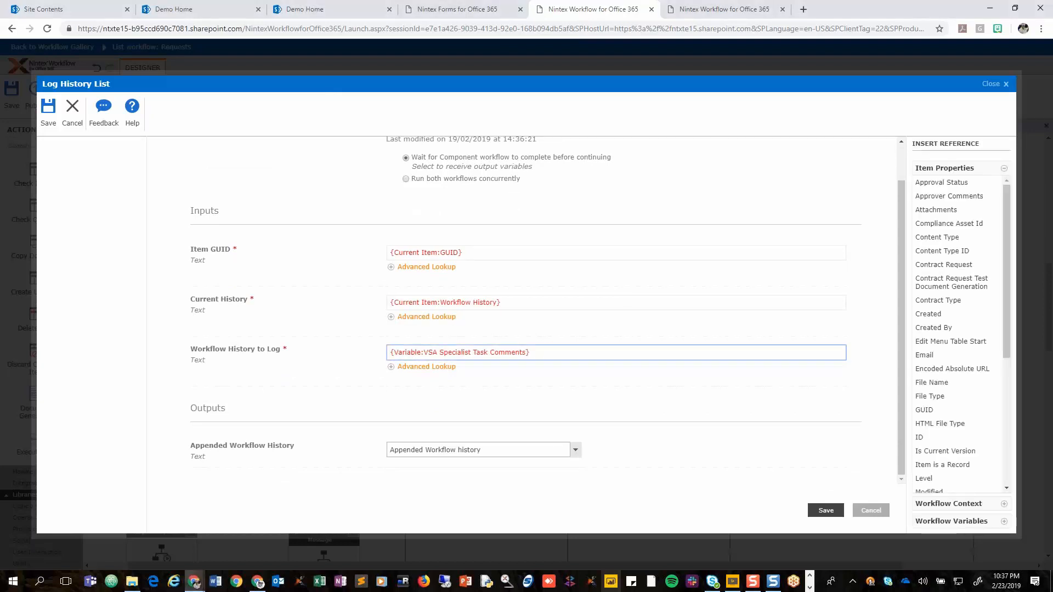
pyautogui.click(871, 510)
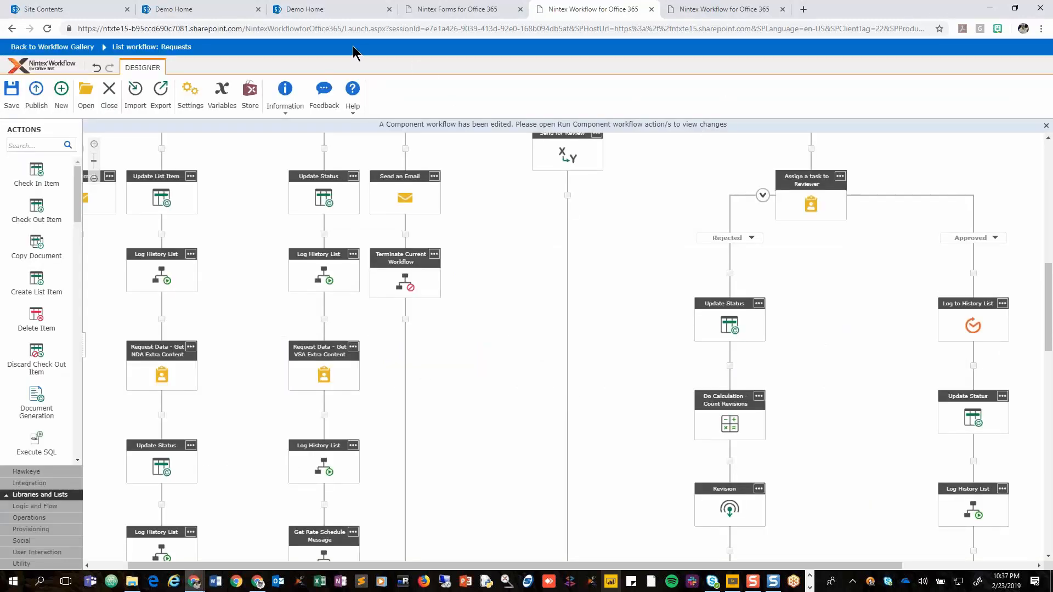
# Switch to the SharePoint Examples site's Demo Home page and open the site contents.
pyautogui.click(337, 14)
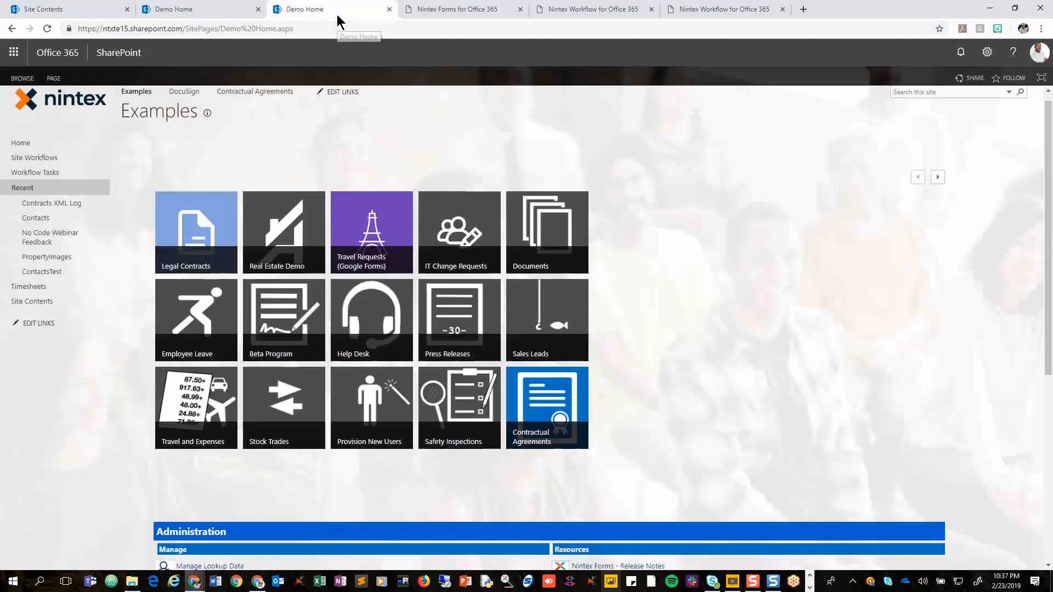
pyautogui.click(990, 58)
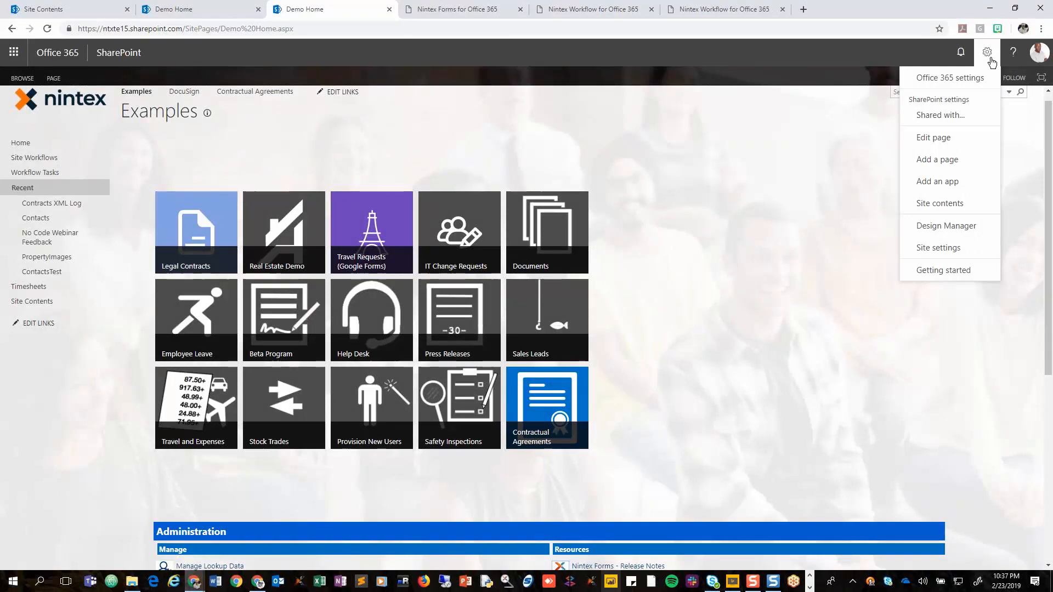
pyautogui.press('super+plus')
pyautogui.press('super+plus')
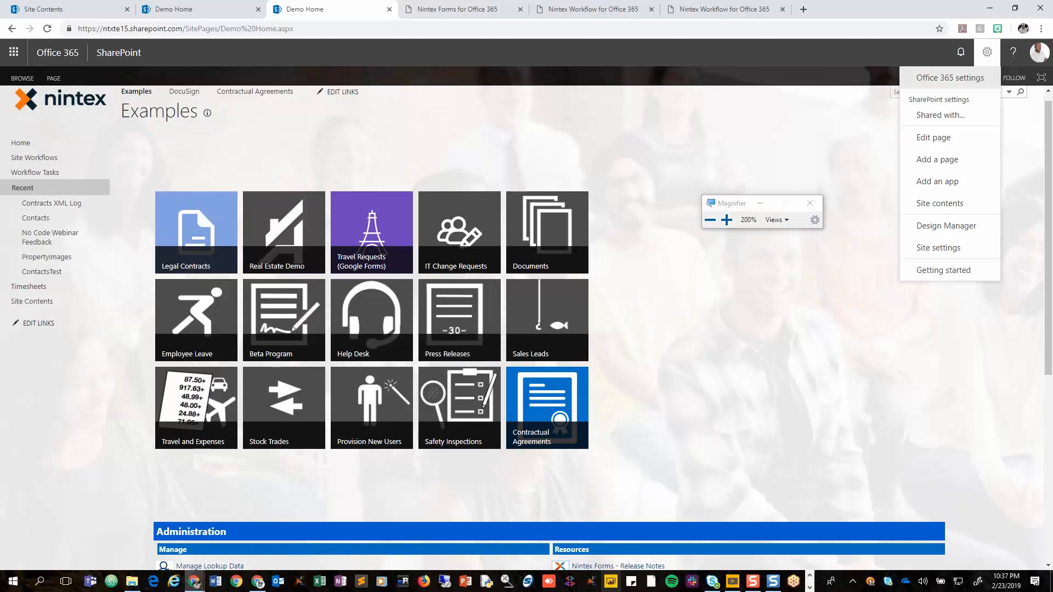
pyautogui.click(926, 205)
pyautogui.press('super+minus')
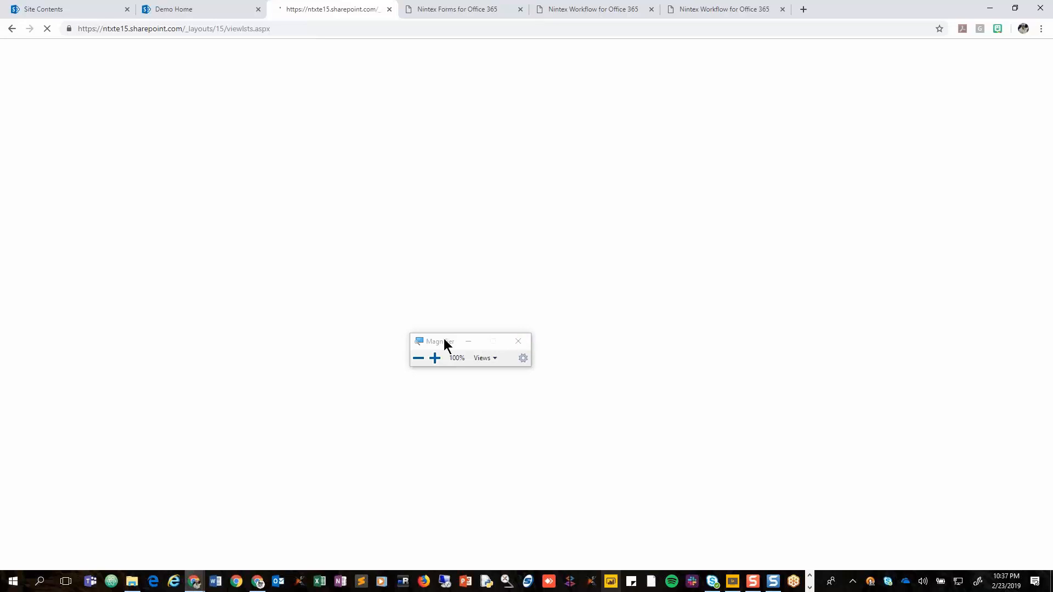
pyautogui.moveTo(429, 339); pyautogui.dragTo(722, 339)
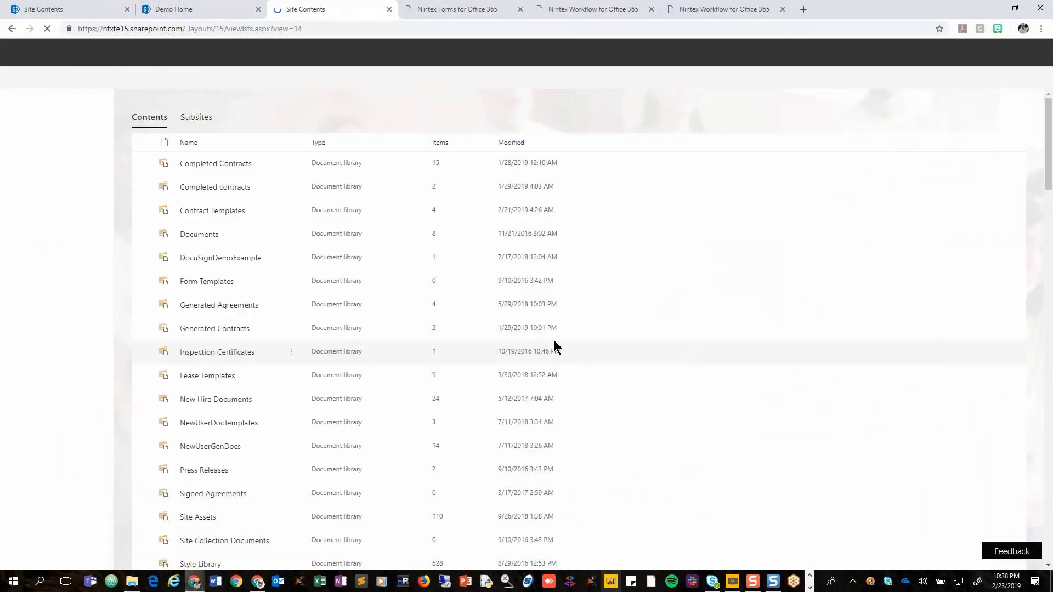
# Find the Nintex Workflow for Office 365 app in the site contents and open its workflow gallery.
pyautogui.scroll(-5, 554, 334)
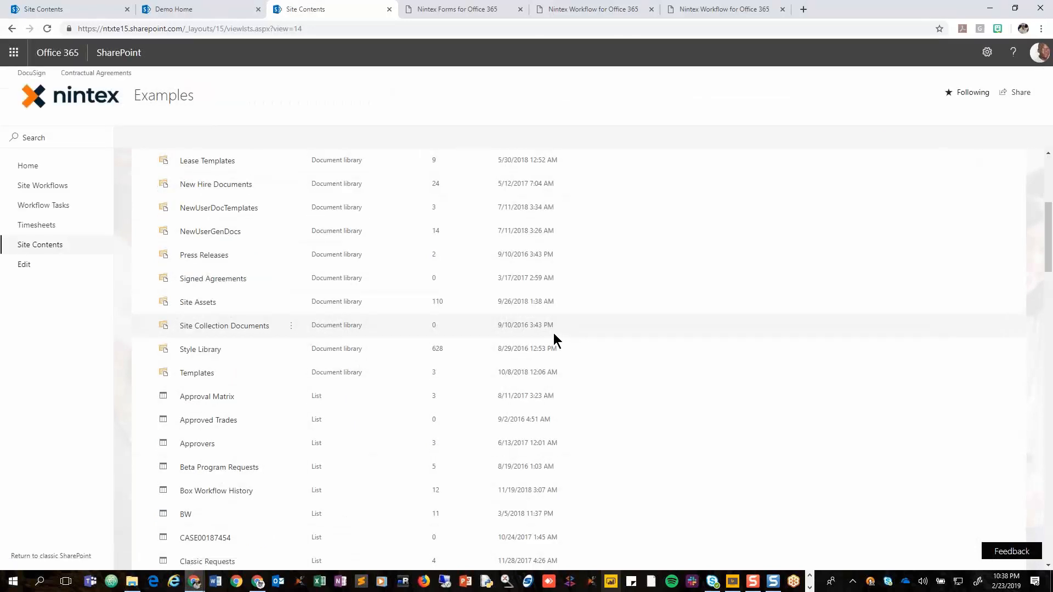
pyautogui.scroll(-7, 555, 337)
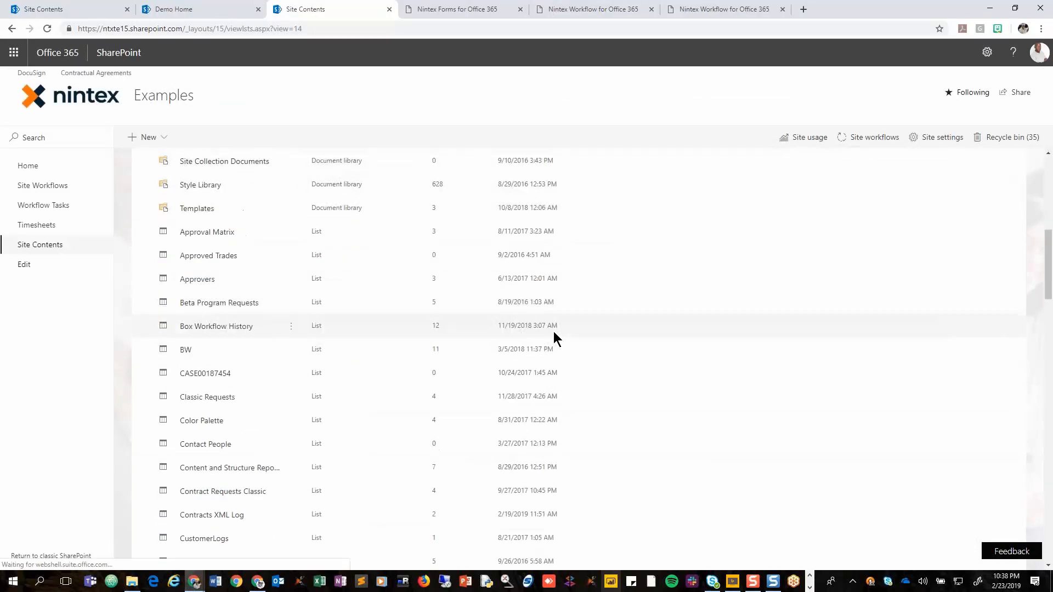
pyautogui.scroll(-10, 554, 332)
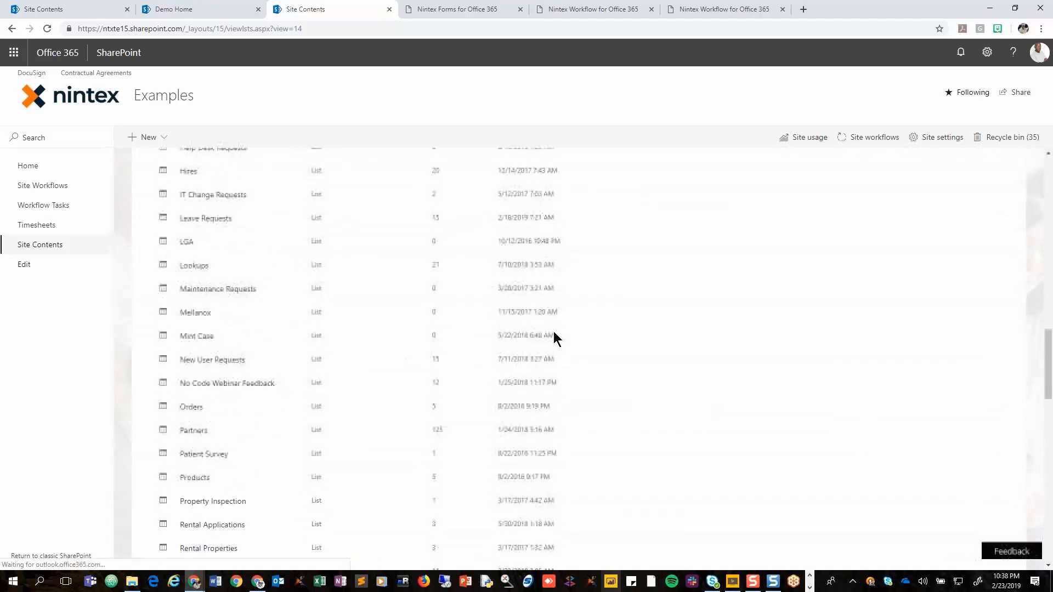
pyautogui.scroll(-10, 554, 331)
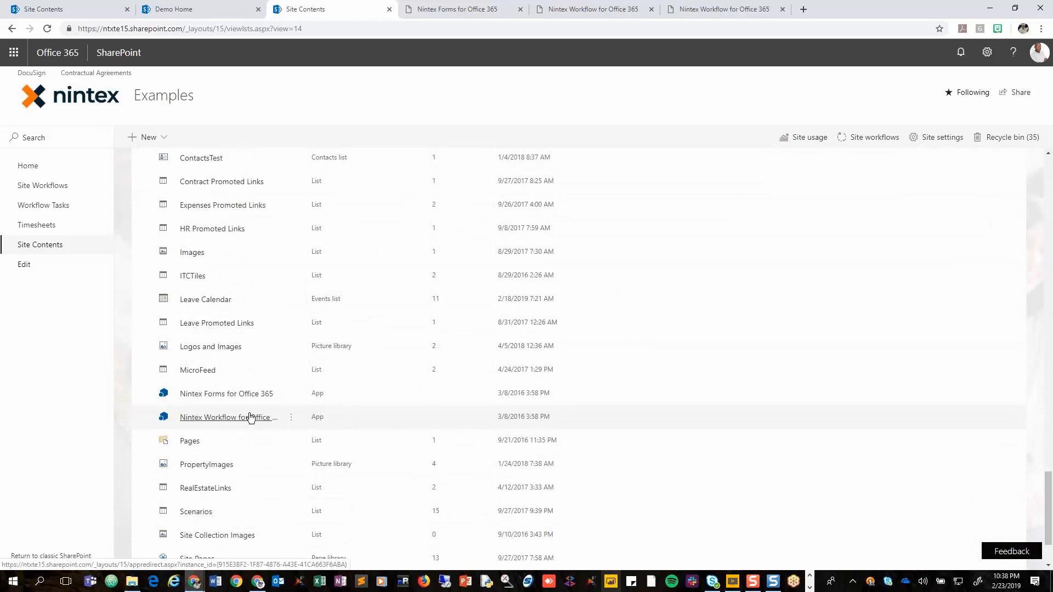
pyautogui.press('super+plus')
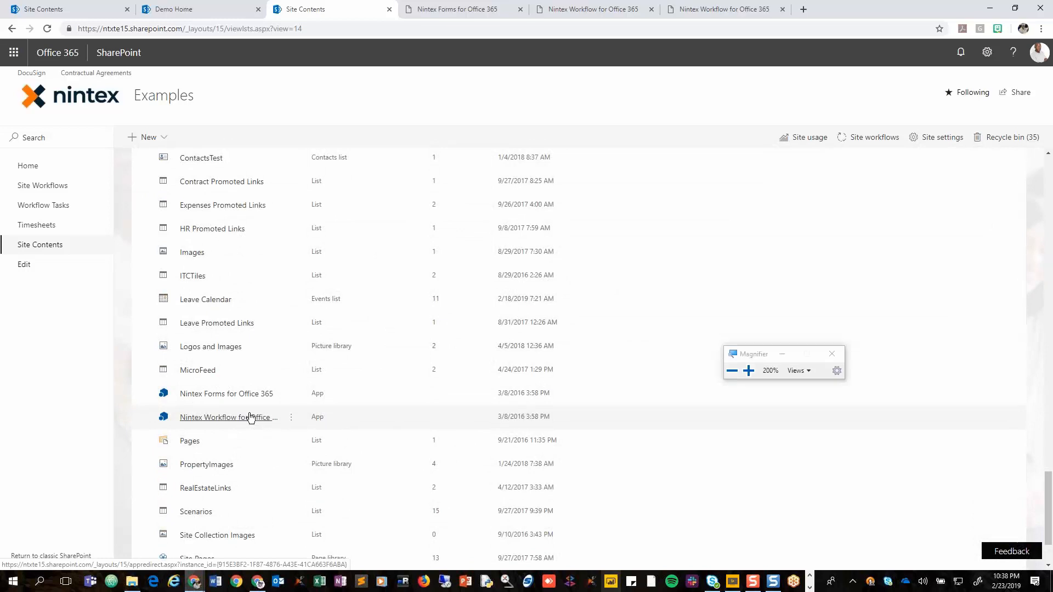
pyautogui.click(250, 418)
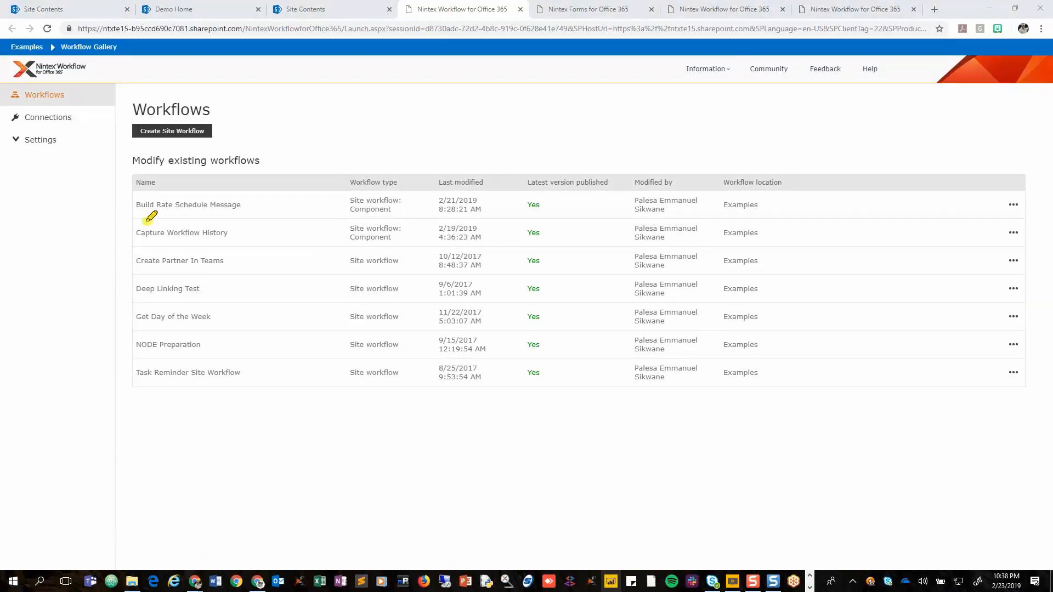
# Locate the Capture Workflow History component workflow, check its workflow type, and open it for editing.
pyautogui.moveTo(146, 222)
pyautogui.mouseDown()
pyautogui.moveTo(118, 232)
pyautogui.moveTo(131, 248)
pyautogui.moveTo(222, 246)
pyautogui.moveTo(262, 218)
pyautogui.moveTo(153, 219)
pyautogui.mouseUp()
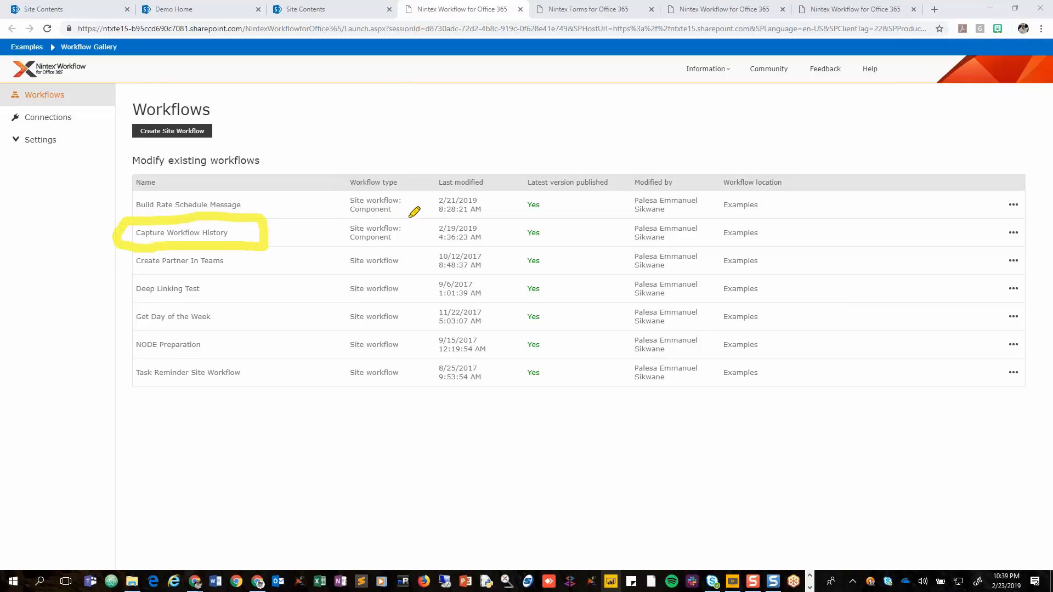
pyautogui.moveTo(409, 215)
pyautogui.mouseDown()
pyautogui.moveTo(340, 218)
pyautogui.moveTo(328, 244)
pyautogui.moveTo(388, 251)
pyautogui.moveTo(410, 239)
pyautogui.moveTo(411, 213)
pyautogui.mouseUp()
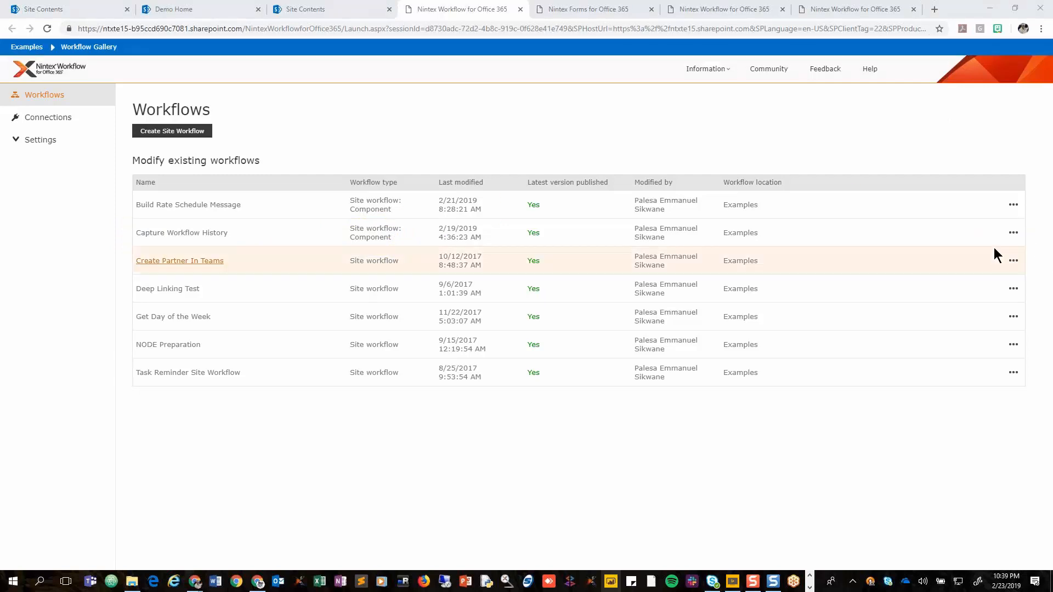
pyautogui.click(1012, 234)
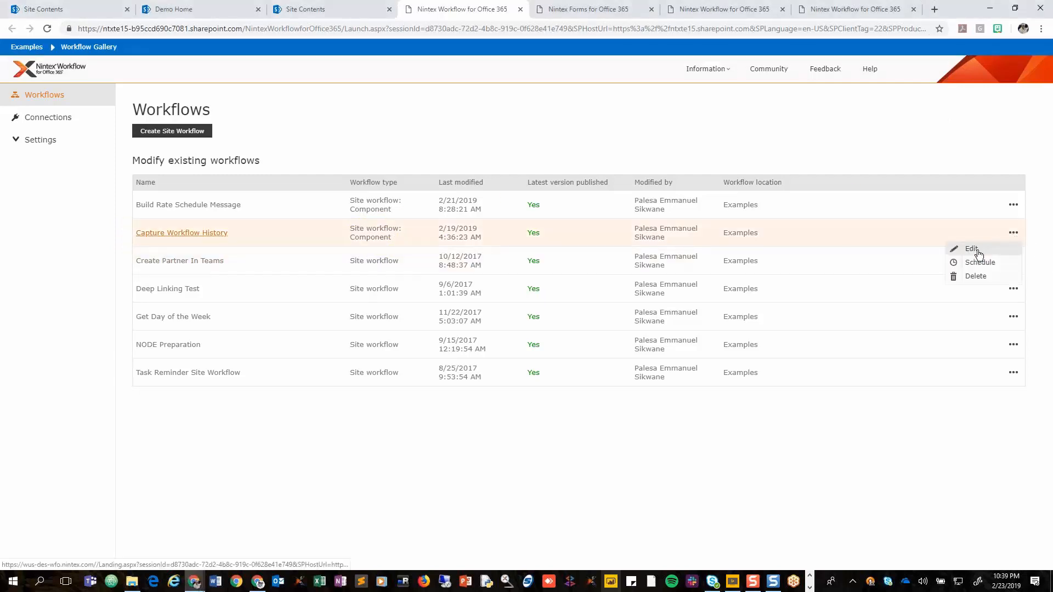
pyautogui.click(972, 249)
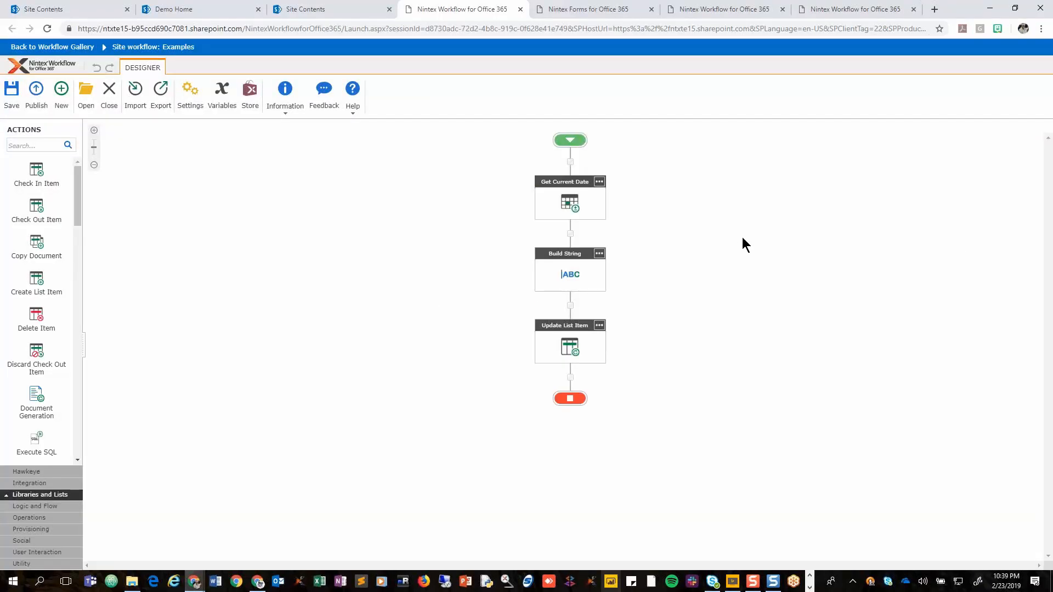
# Open the Get Current Date action's configuration and examine its date settings and the variable selected for Output as date.
pyautogui.doubleClick(570, 209)
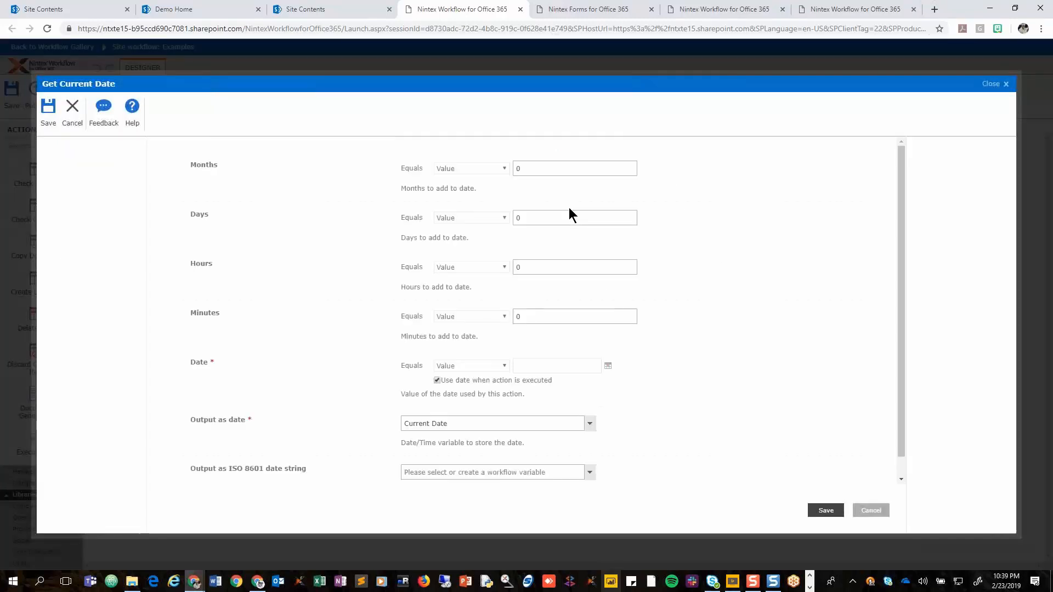
pyautogui.click(551, 318)
pyautogui.click(590, 425)
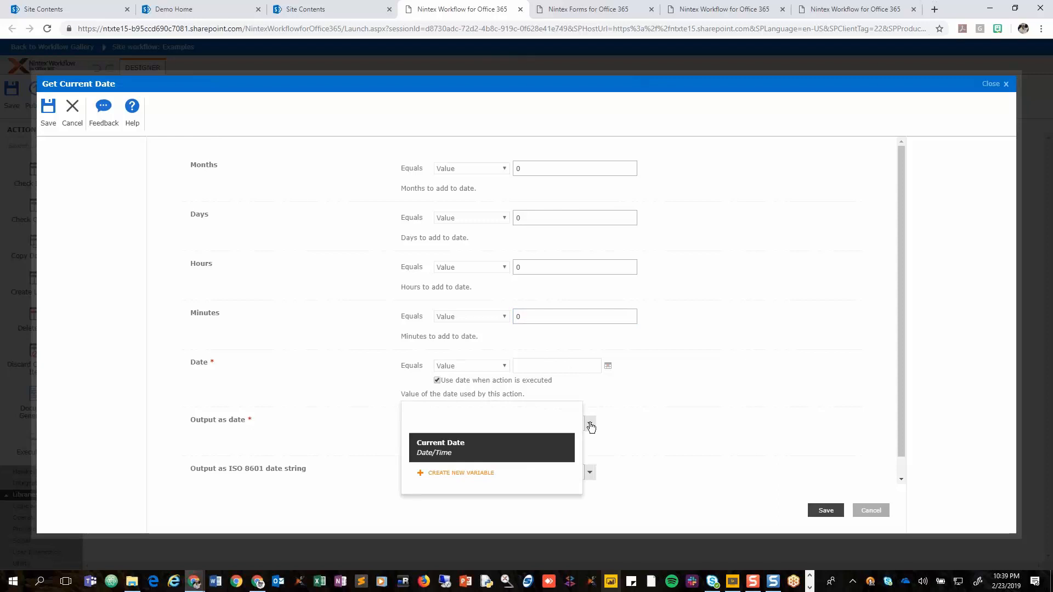
pyautogui.click(657, 432)
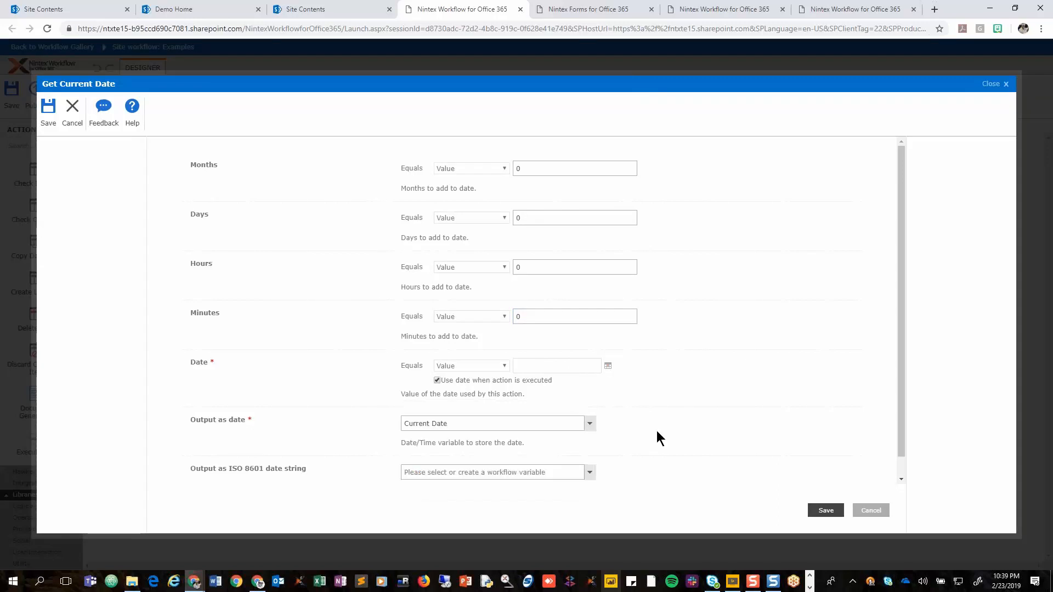
# Examine the variables available for the ISO 8601 date string output and close the Get Current Date configuration without saving.
pyautogui.click(492, 473)
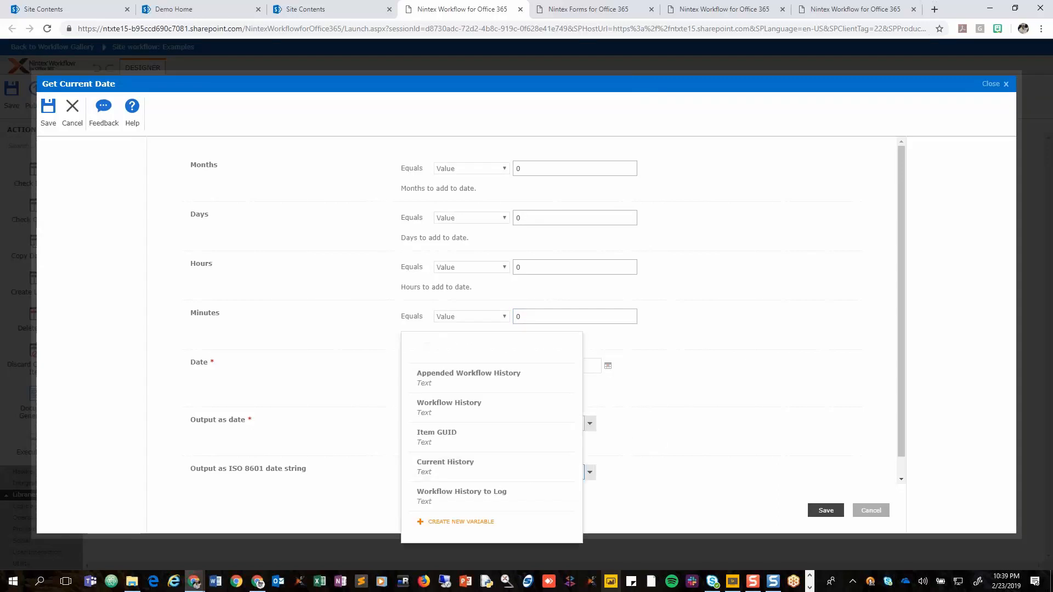
pyautogui.click(693, 475)
pyautogui.click(609, 316)
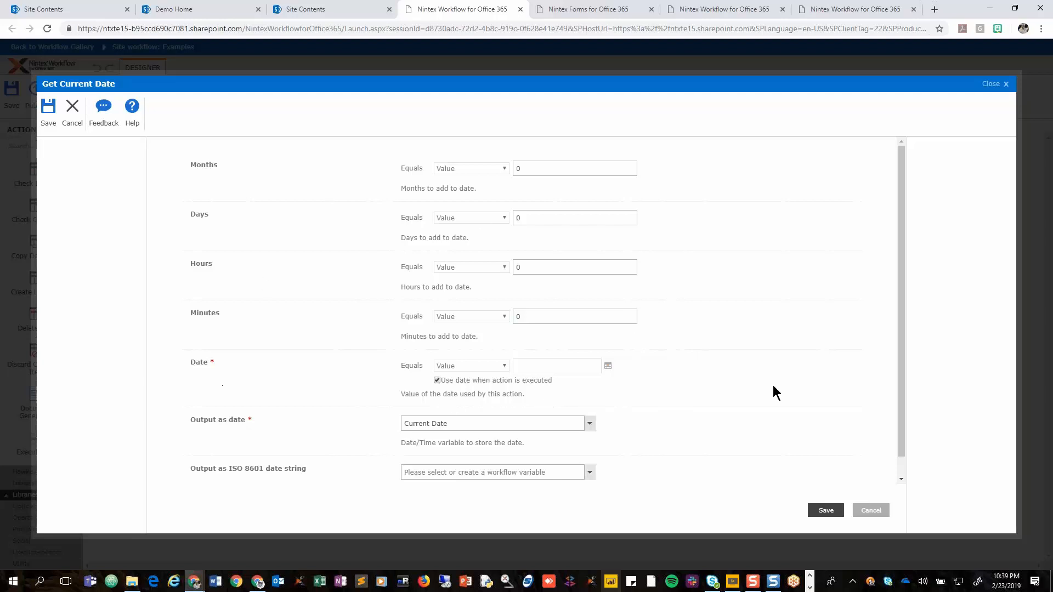
pyautogui.doubleClick(198, 363)
pyautogui.click(871, 511)
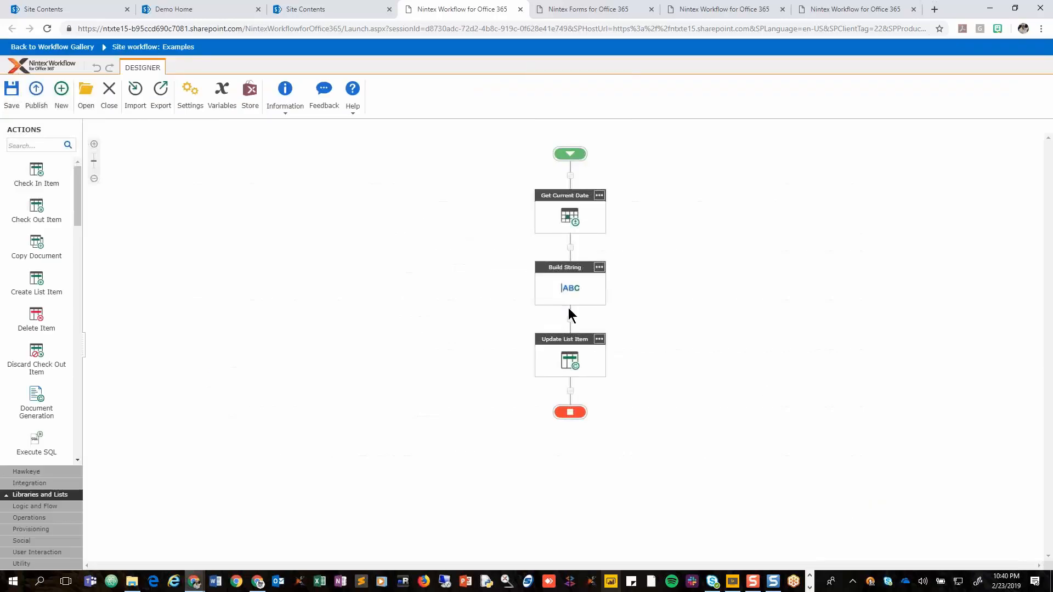
# Open the Build String action's configuration and examine the workflow context references and workflow variables available for its string.
pyautogui.doubleClick(567, 299)
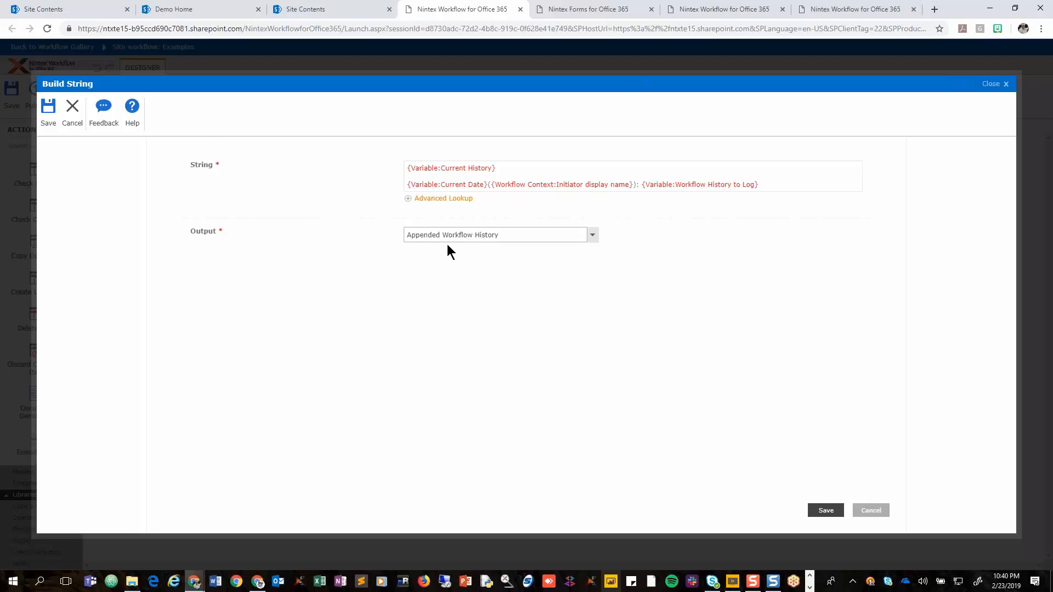
pyautogui.click(520, 171)
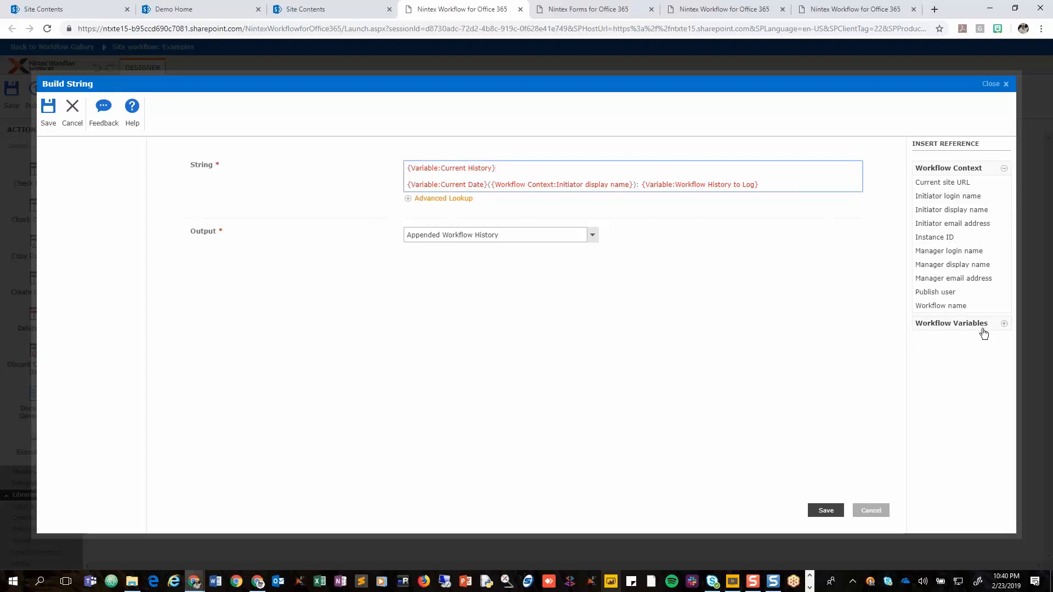
pyautogui.click(984, 328)
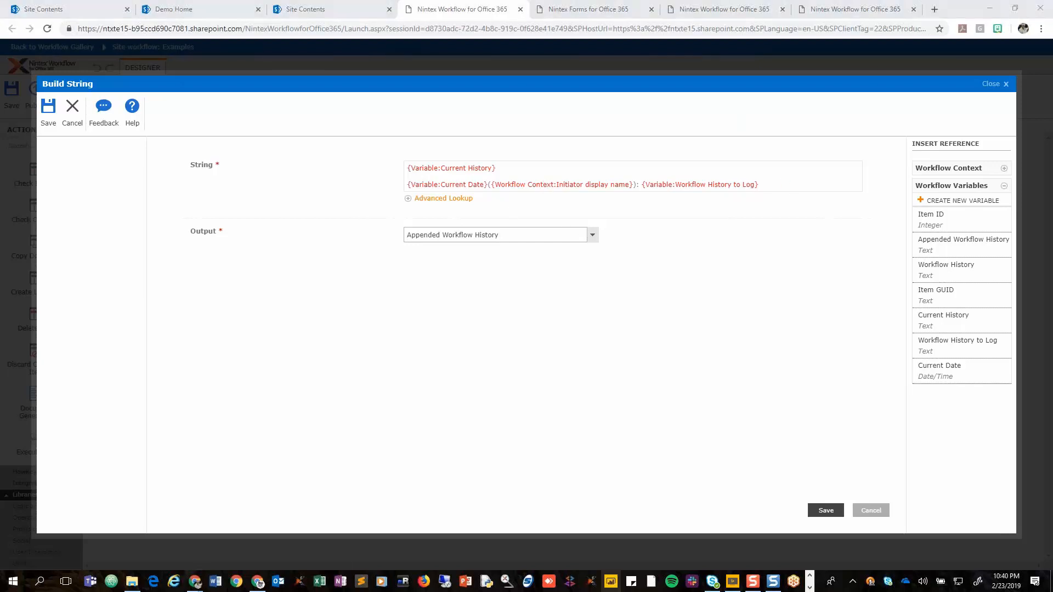
pyautogui.click(784, 300)
# Examine the Current Date, Initiator display name and Workflow History to Log references and the output variable, and save the Build String action.
pyautogui.moveTo(403, 193); pyautogui.dragTo(482, 188)
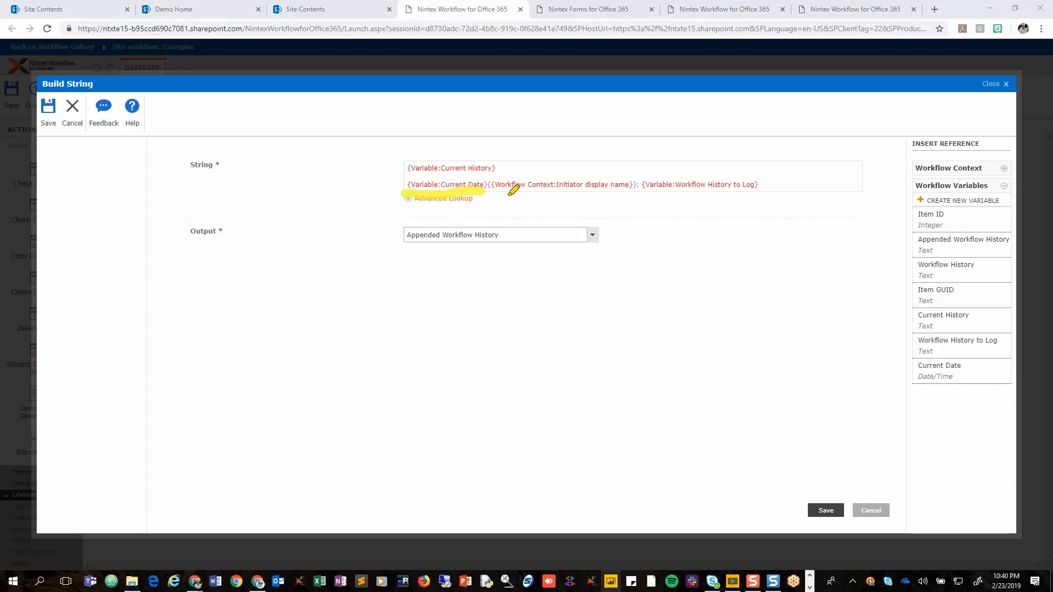
pyautogui.moveTo(486, 192); pyautogui.dragTo(634, 192)
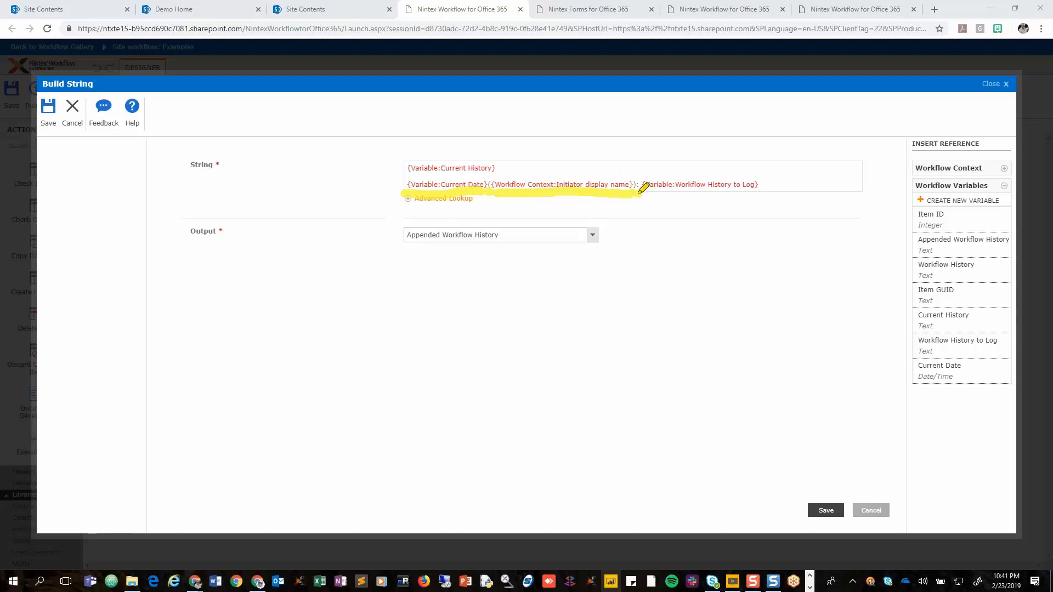
pyautogui.moveTo(636, 194)
pyautogui.mouseDown()
pyautogui.moveTo(647, 174)
pyautogui.moveTo(748, 170)
pyautogui.moveTo(764, 173)
pyautogui.moveTo(760, 204)
pyautogui.moveTo(646, 209)
pyautogui.moveTo(639, 169)
pyautogui.mouseUp()
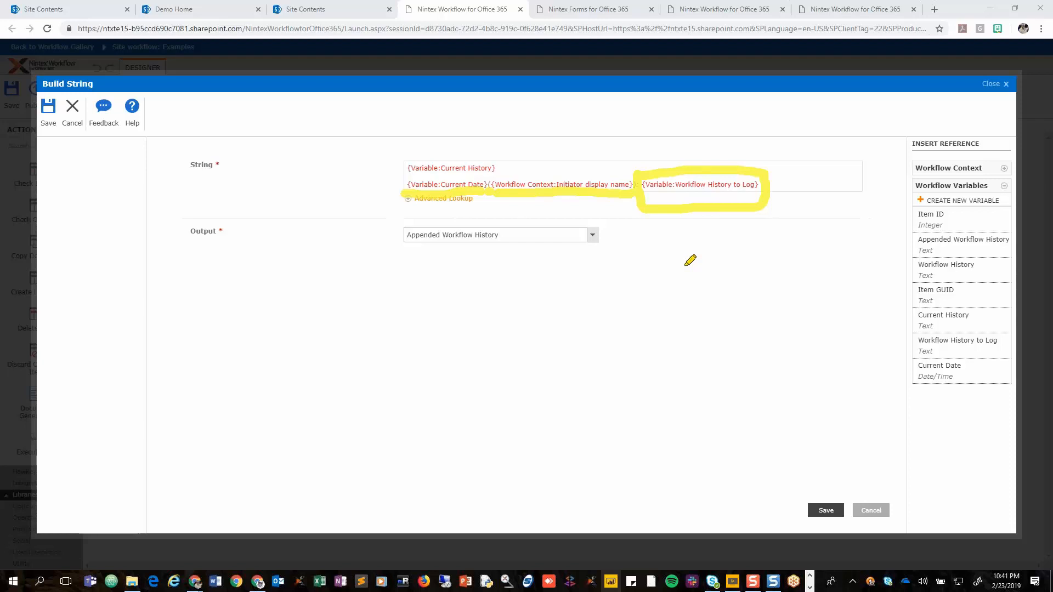
pyautogui.moveTo(617, 219)
pyautogui.mouseDown()
pyautogui.moveTo(585, 251)
pyautogui.moveTo(362, 239)
pyautogui.moveTo(385, 209)
pyautogui.moveTo(454, 202)
pyautogui.moveTo(617, 214)
pyautogui.mouseUp()
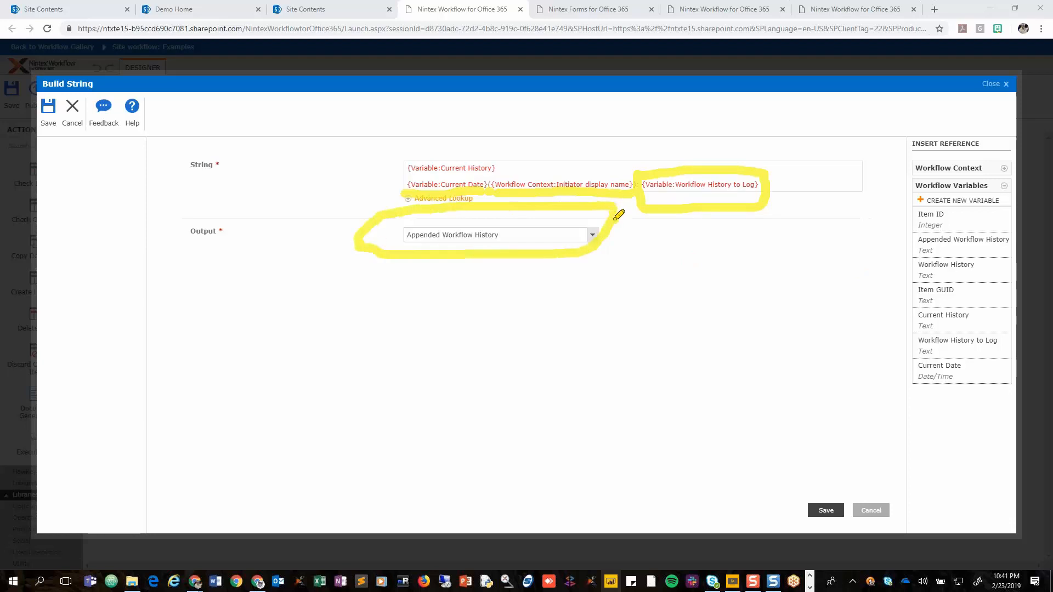
pyautogui.rightClick(714, 361)
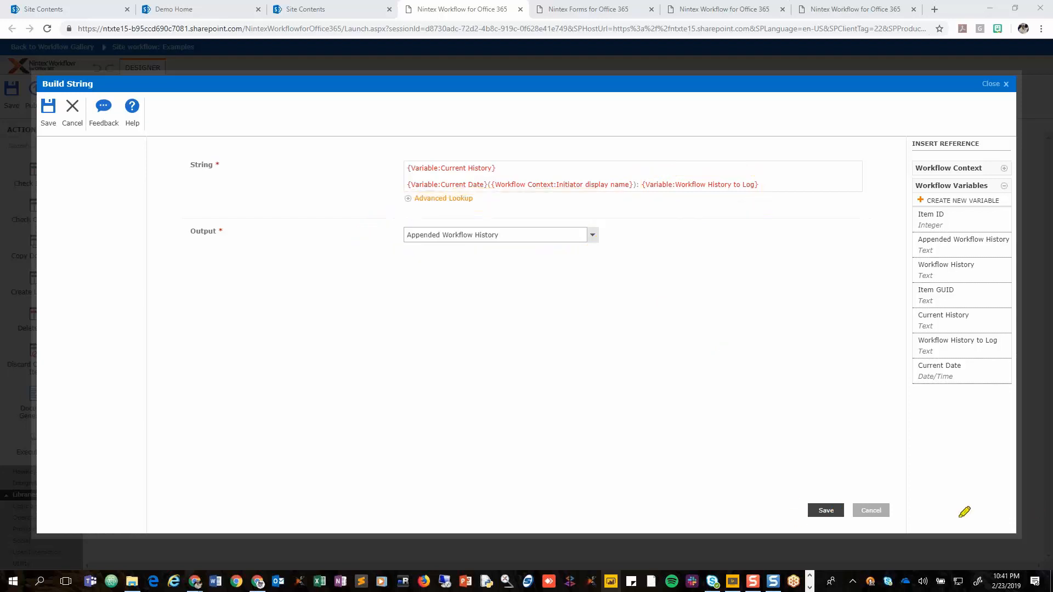
pyautogui.click(829, 510)
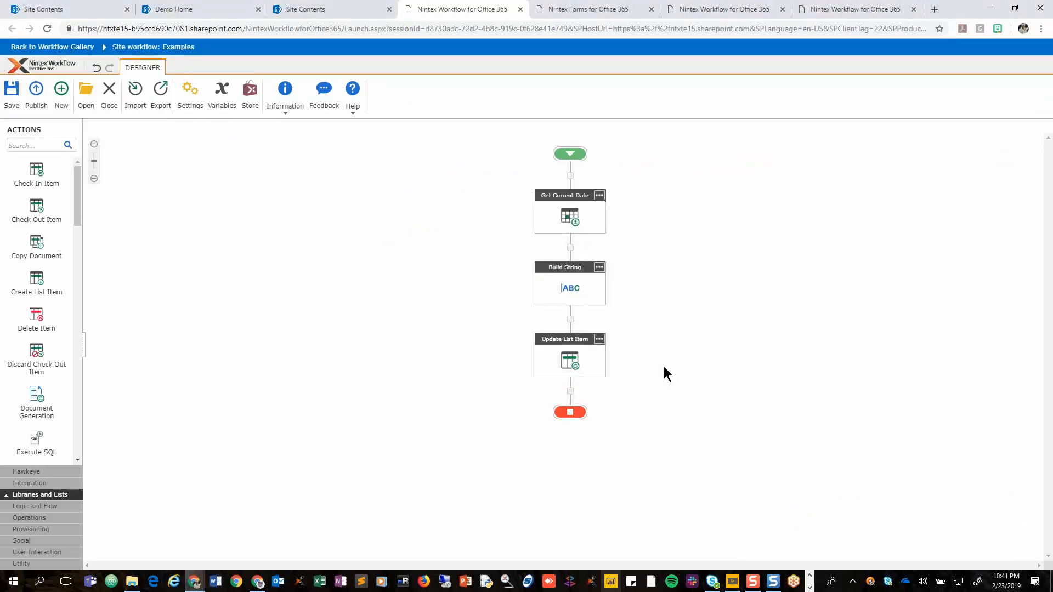
# Open the Update List Item action and examine its target list, GUID criteria and the variable assigned to the Workflow History property.
pyautogui.doubleClick(563, 363)
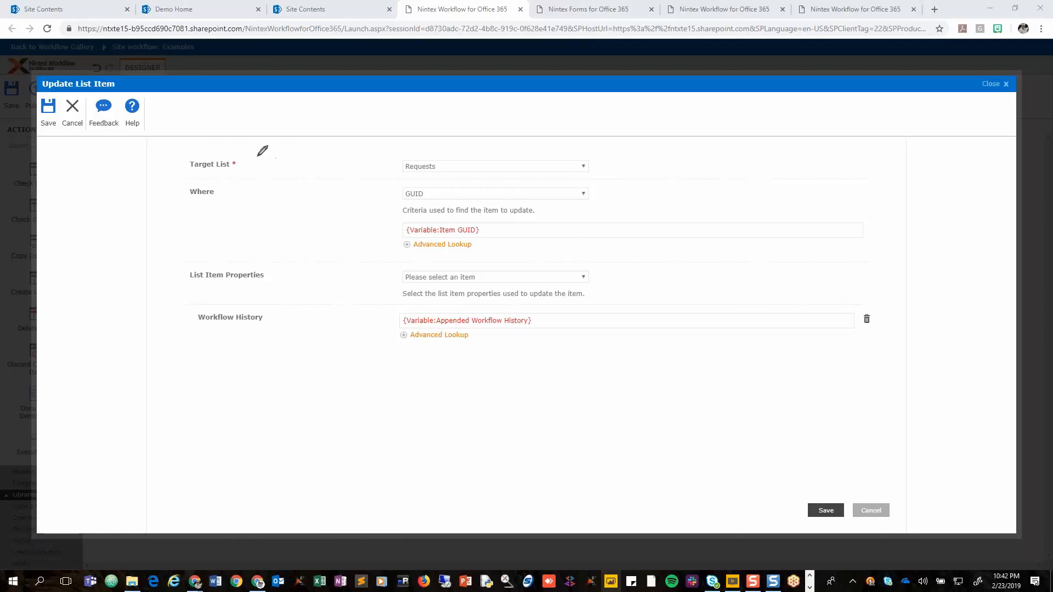
pyautogui.moveTo(248, 157)
pyautogui.mouseDown()
pyautogui.moveTo(163, 159)
pyautogui.moveTo(199, 180)
pyautogui.moveTo(256, 160)
pyautogui.mouseUp()
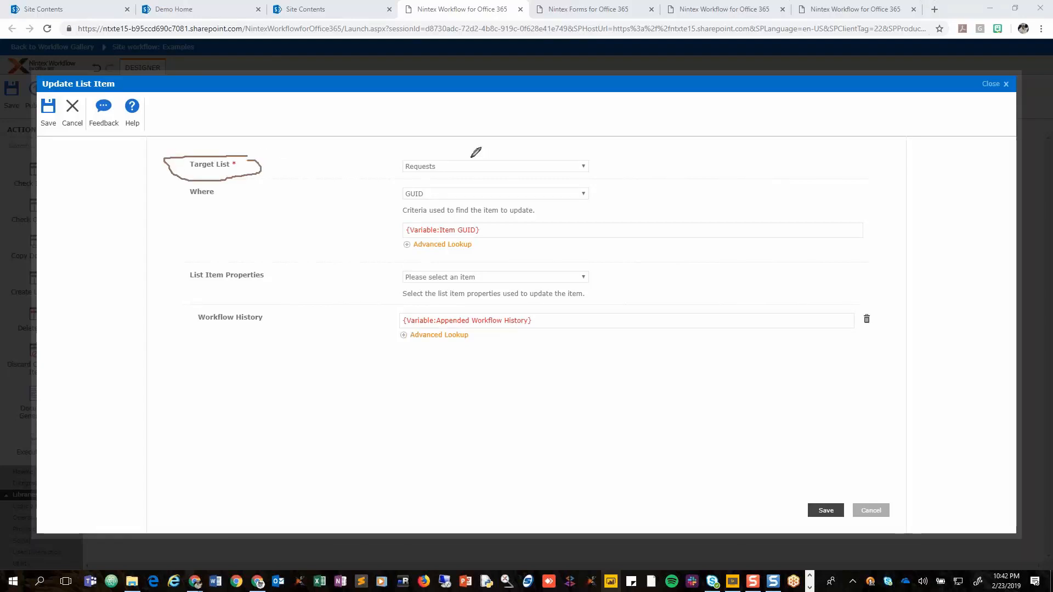
pyautogui.moveTo(620, 148)
pyautogui.mouseDown()
pyautogui.moveTo(373, 158)
pyautogui.moveTo(392, 179)
pyautogui.moveTo(628, 162)
pyautogui.moveTo(624, 147)
pyautogui.mouseUp()
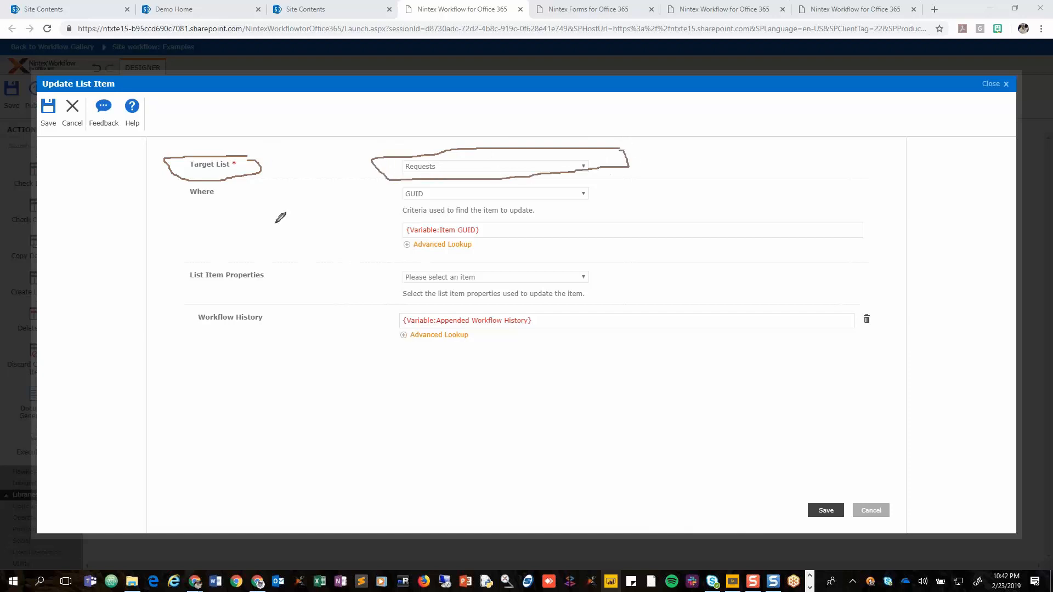
pyautogui.moveTo(438, 186)
pyautogui.mouseDown()
pyautogui.moveTo(396, 195)
pyautogui.moveTo(411, 204)
pyautogui.moveTo(428, 188)
pyautogui.mouseUp()
pyautogui.moveTo(496, 219)
pyautogui.mouseDown()
pyautogui.moveTo(417, 221)
pyautogui.moveTo(405, 237)
pyautogui.moveTo(490, 229)
pyautogui.moveTo(495, 219)
pyautogui.mouseUp()
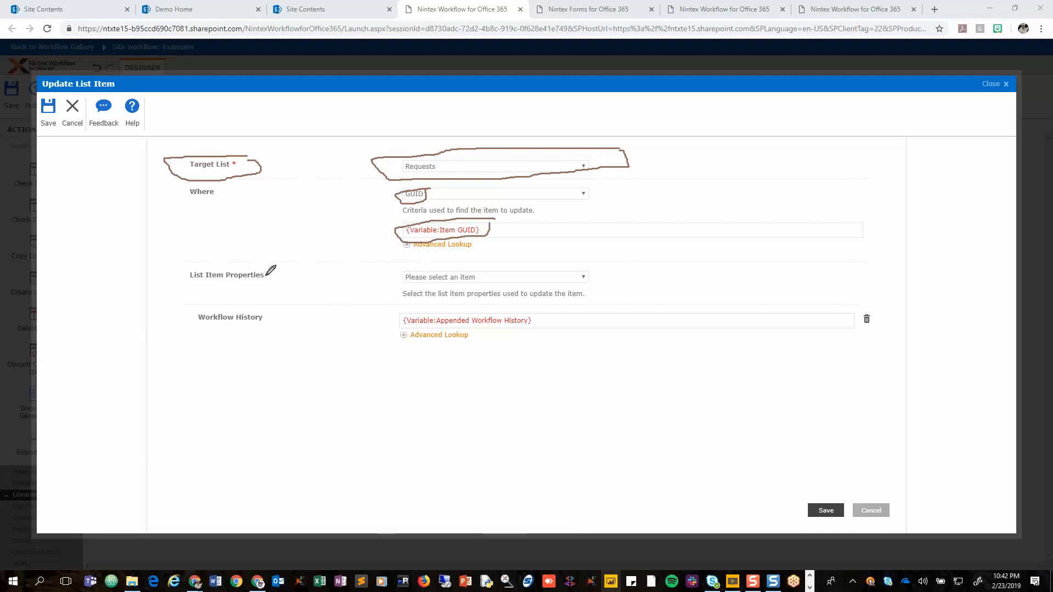
pyautogui.moveTo(216, 290); pyautogui.dragTo(217, 312)
pyautogui.moveTo(547, 308)
pyautogui.mouseDown()
pyautogui.moveTo(384, 317)
pyautogui.moveTo(384, 349)
pyautogui.mouseUp()
pyautogui.moveTo(458, 344)
pyautogui.mouseDown()
pyautogui.moveTo(557, 317)
pyautogui.moveTo(548, 305)
pyautogui.mouseUp()
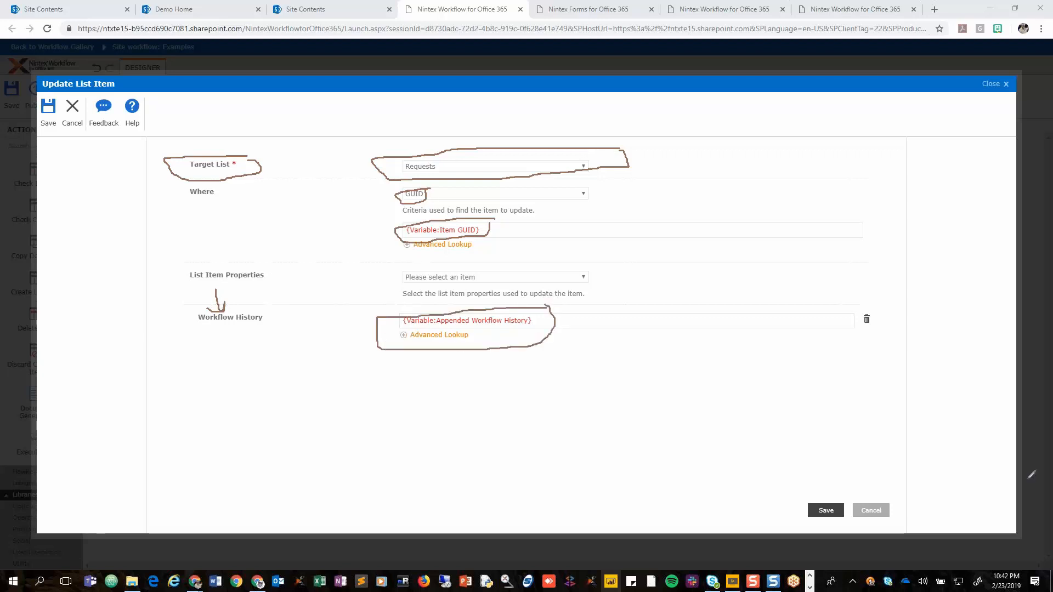
pyautogui.press('Escape')
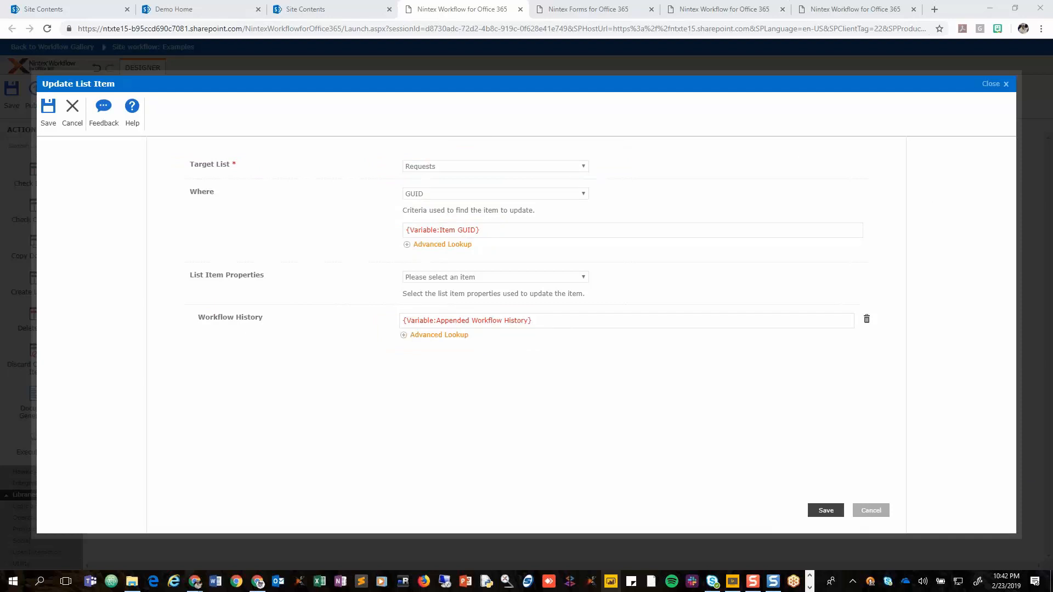
# Go to the Legal Contracts page from Demo Home and open a new Contract Request form.
pyautogui.click(195, 11)
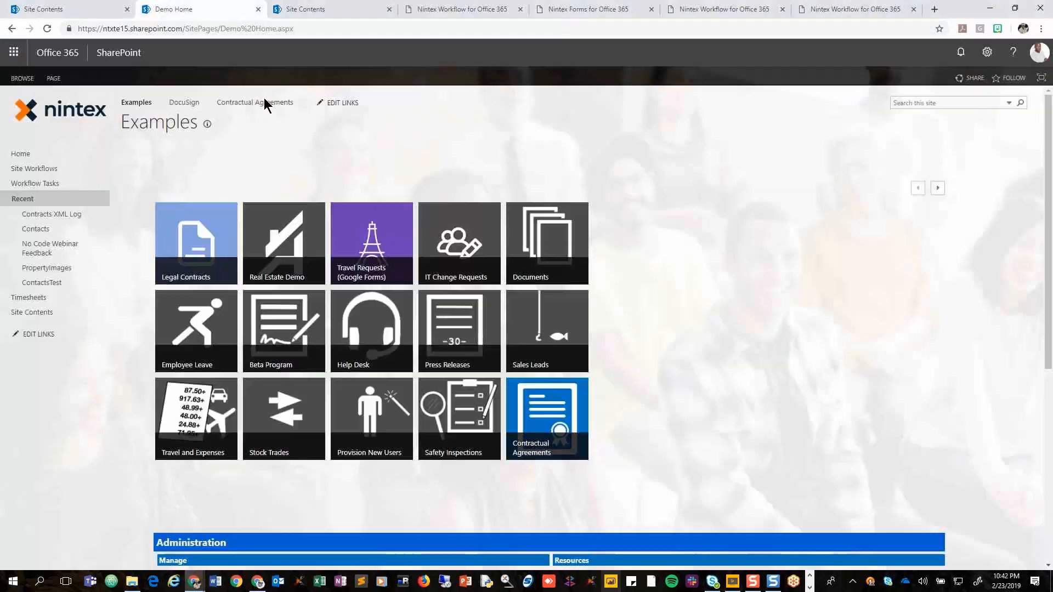
pyautogui.click(184, 263)
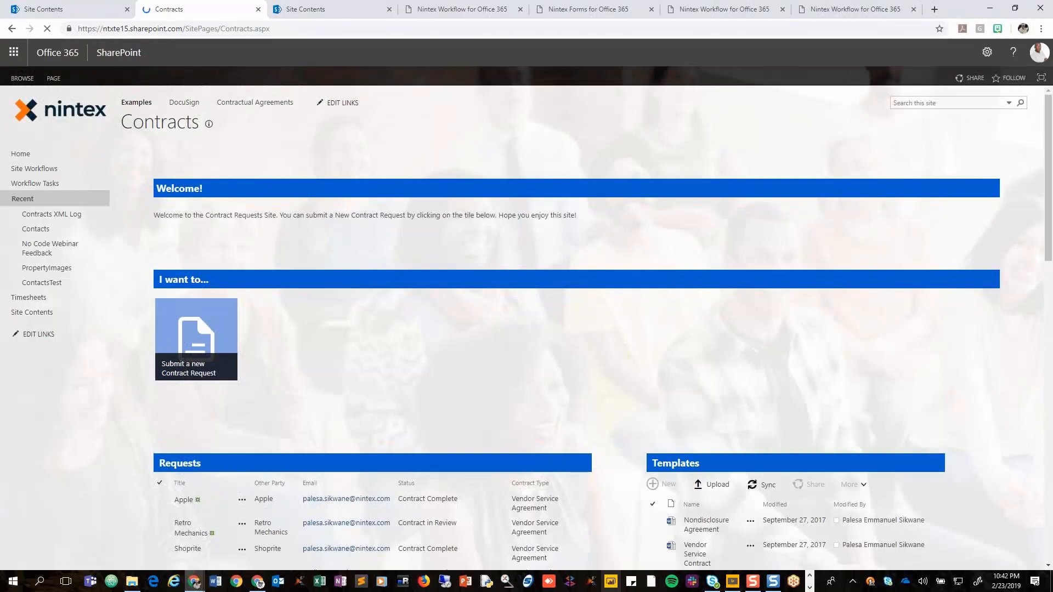
pyautogui.click(203, 376)
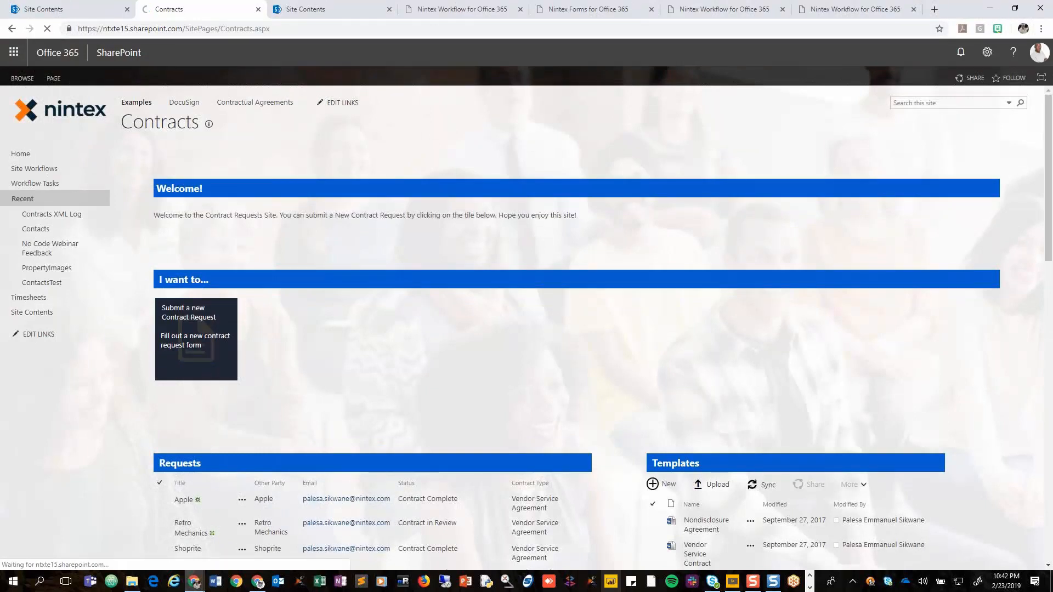
pyautogui.click(185, 469)
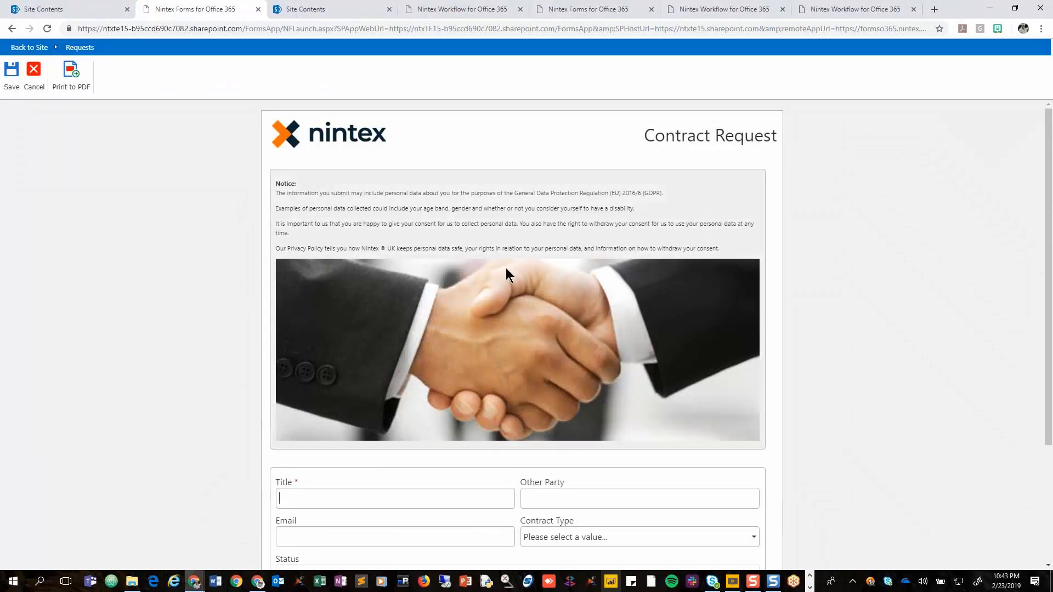
# Enter Promapp as both the title and the other party in the Contract Request form.
pyautogui.scroll(-3, 506, 268)
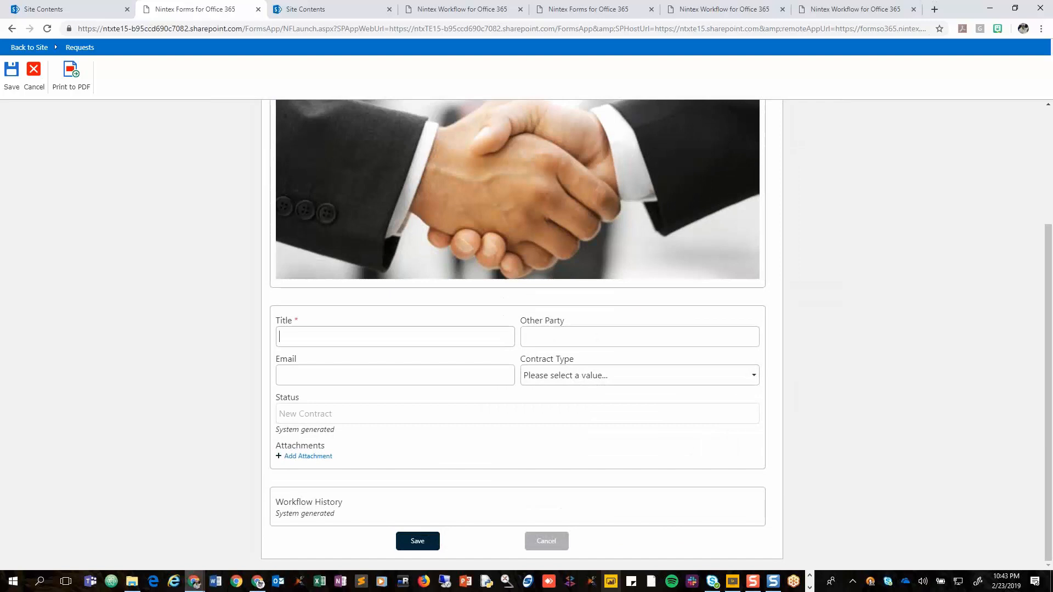
pyautogui.write('O')
pyautogui.press('BackSpace')
pyautogui.write('Promapp')
pyautogui.hotkey('shift', 'Tab')
pyautogui.hotkey('ctrl', 'c')
pyautogui.press('Tab')
pyautogui.hotkey('ctrl', 'v')
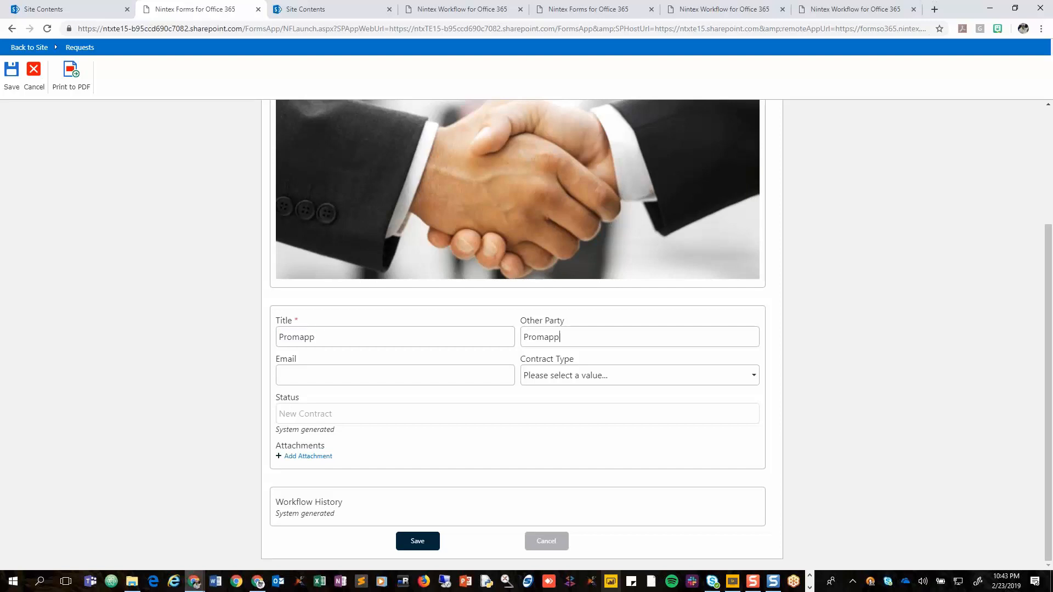
# Fill in the contact's e-mail address and set the contract type to Vendor Service Agreement.
pyautogui.press('Tab')
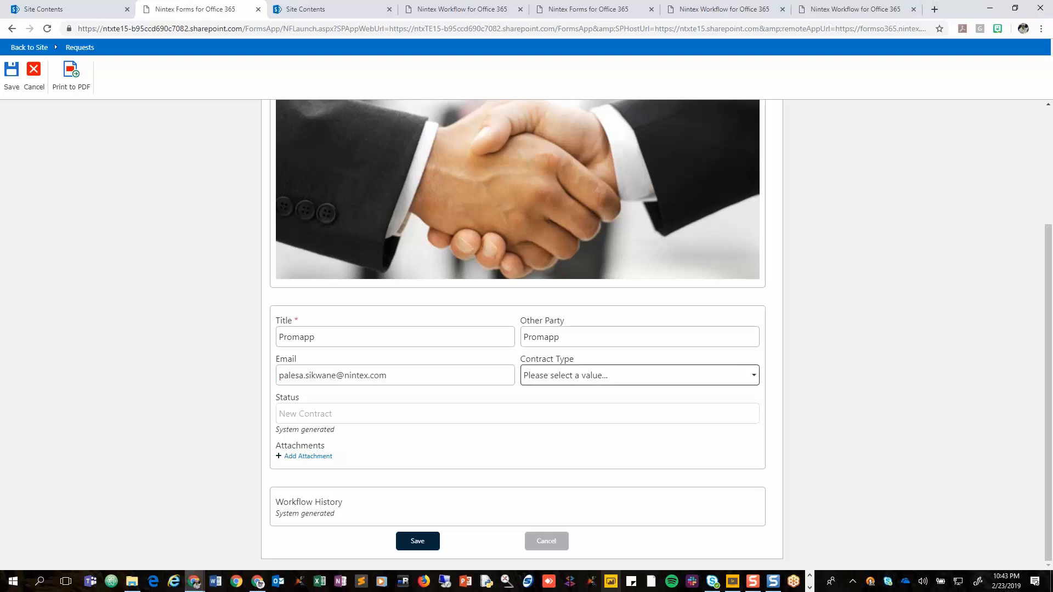
pyautogui.click(627, 379)
pyautogui.click(588, 411)
pyautogui.click(868, 407)
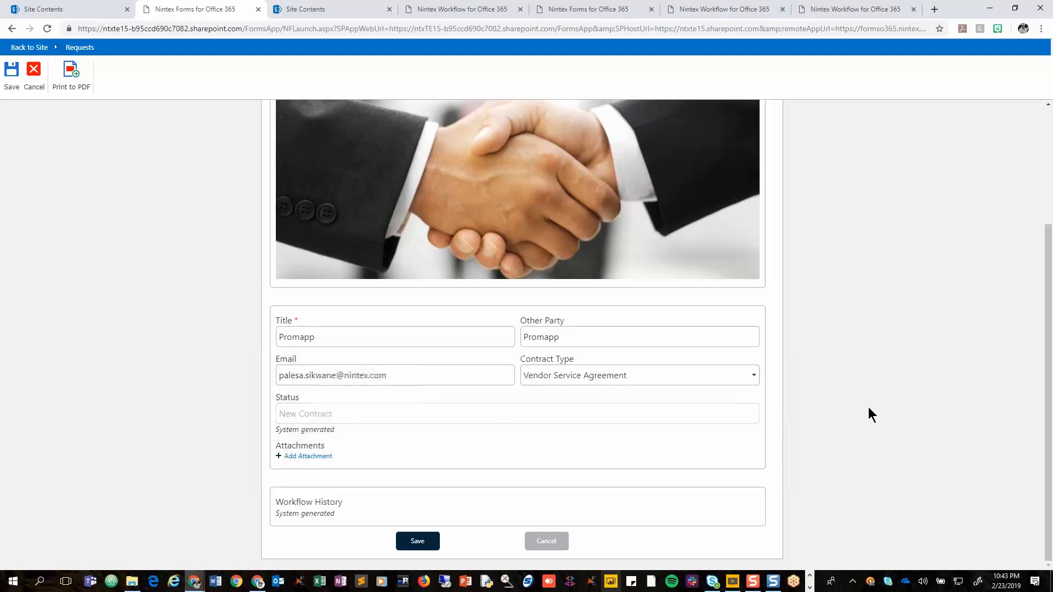
# Check the form's system-generated Workflow History section and save the contract request.
pyautogui.tripleClick(292, 503)
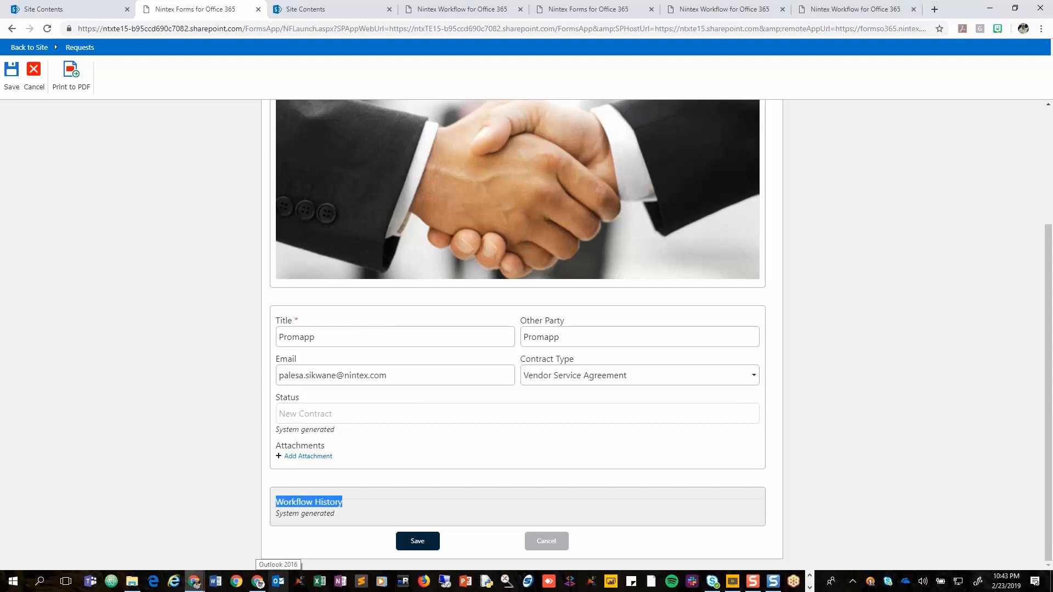
pyautogui.press('super+plus')
pyautogui.click(426, 544)
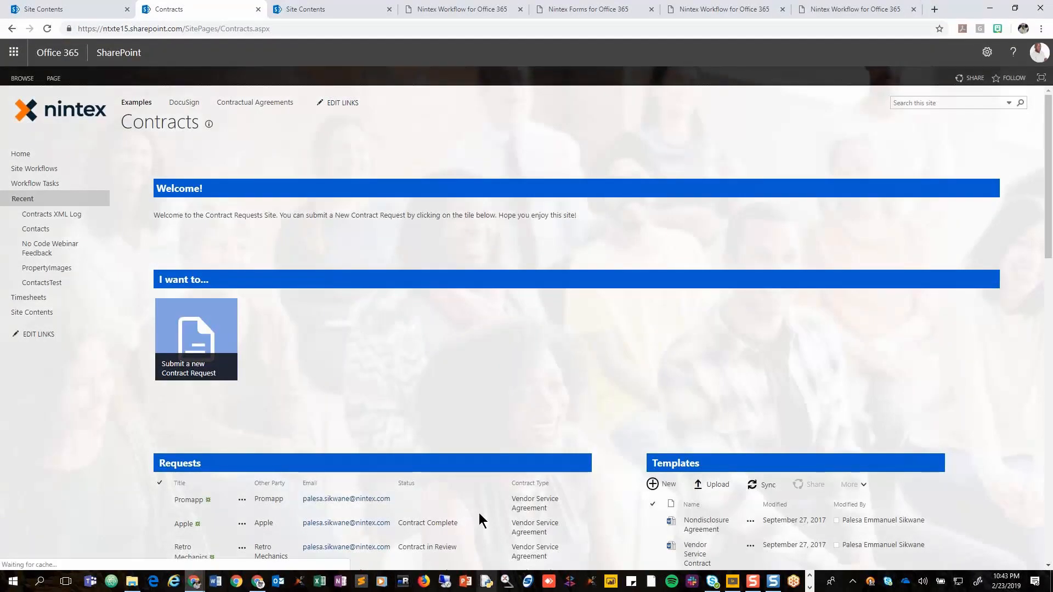
# Locate the new Promapp request on the Contracts page and open the full Requests list.
pyautogui.click(520, 497)
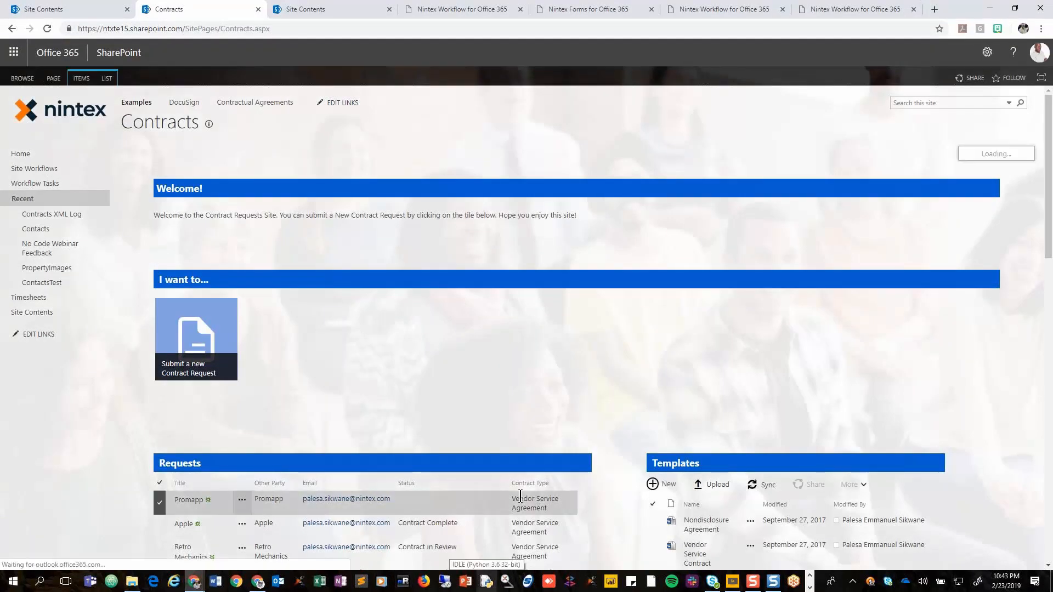
pyautogui.scroll(-3, 272, 413)
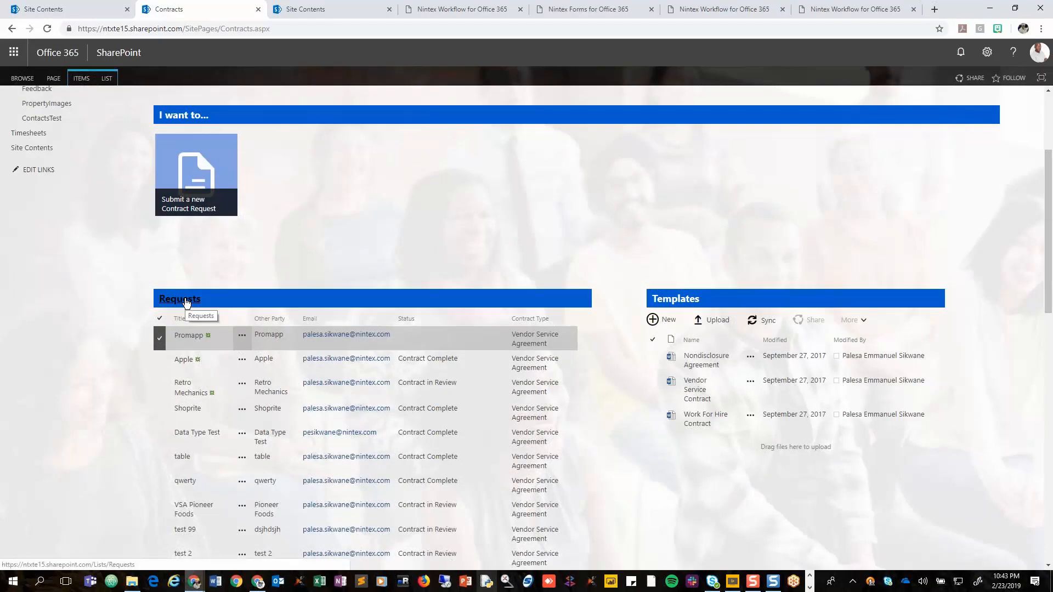
pyautogui.click(186, 300)
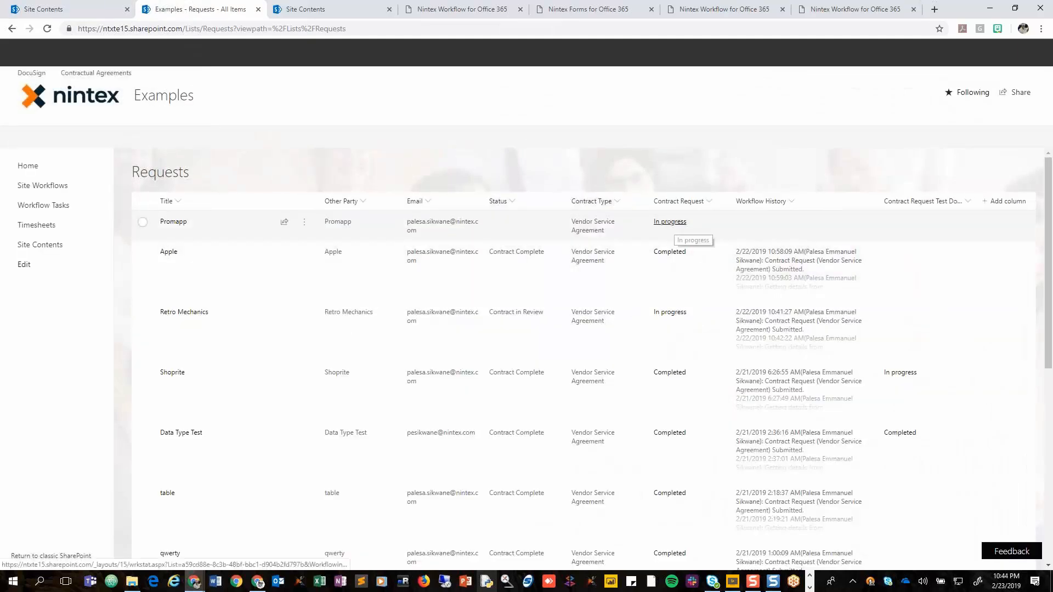
# Examine the Promapp request's status and Workflow History in the list, and open the item to read its logged history.
pyautogui.click(144, 223)
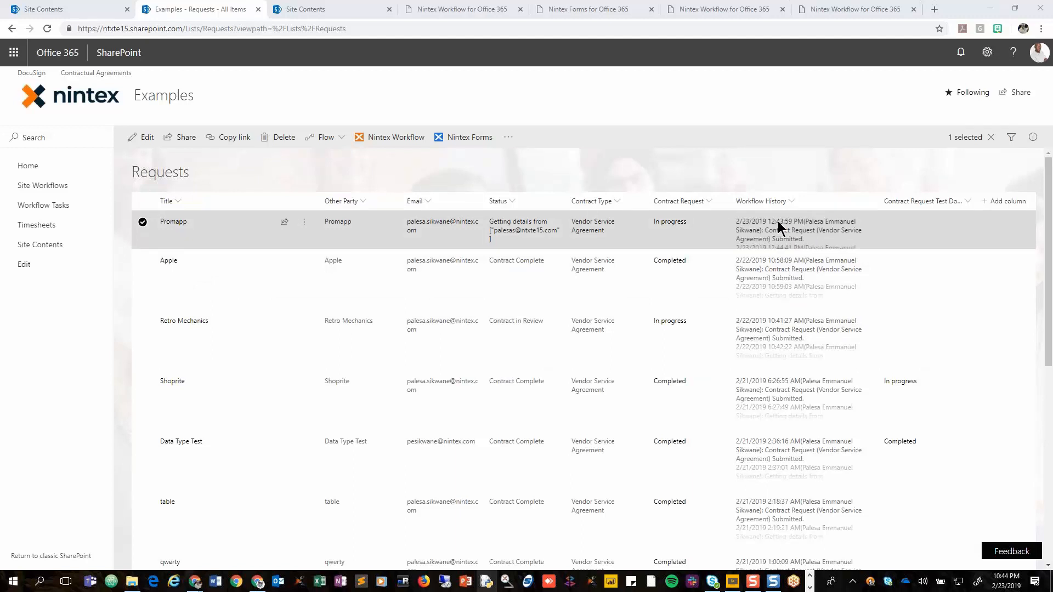
pyautogui.press('super+plus')
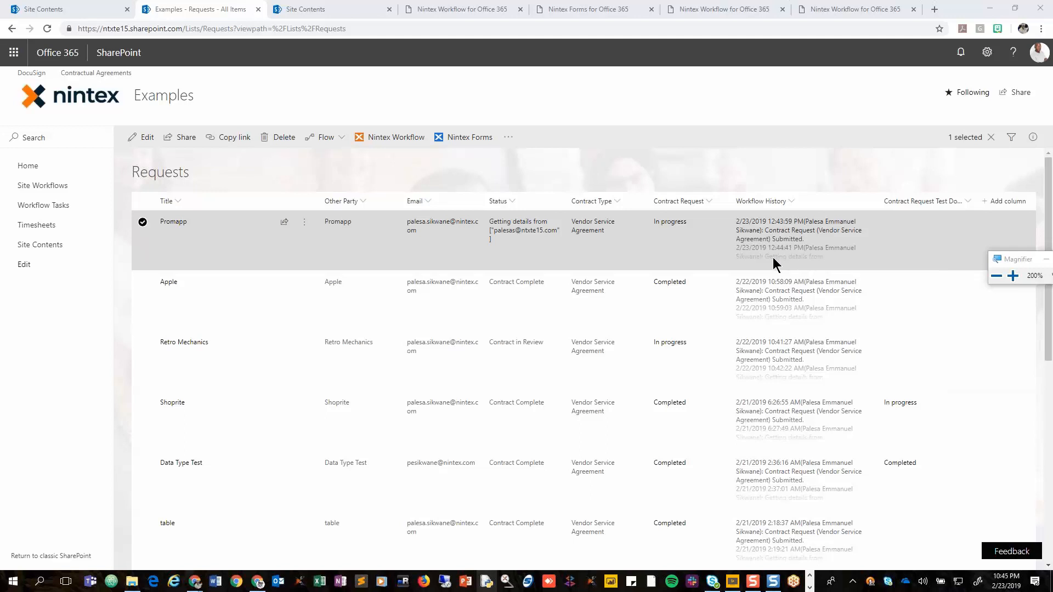
pyautogui.click(187, 222)
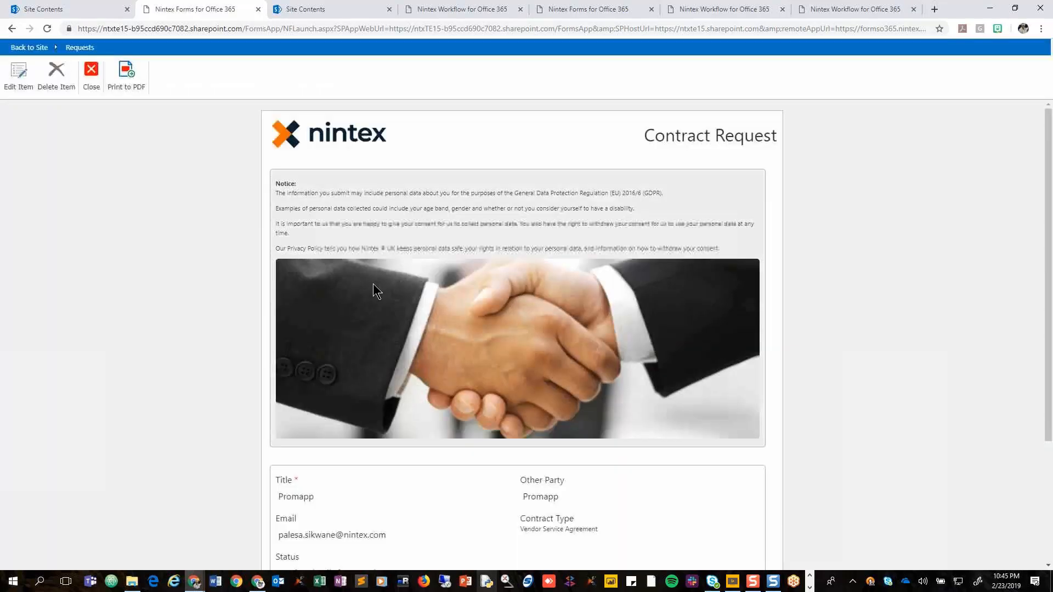
pyautogui.scroll(-3, 445, 340)
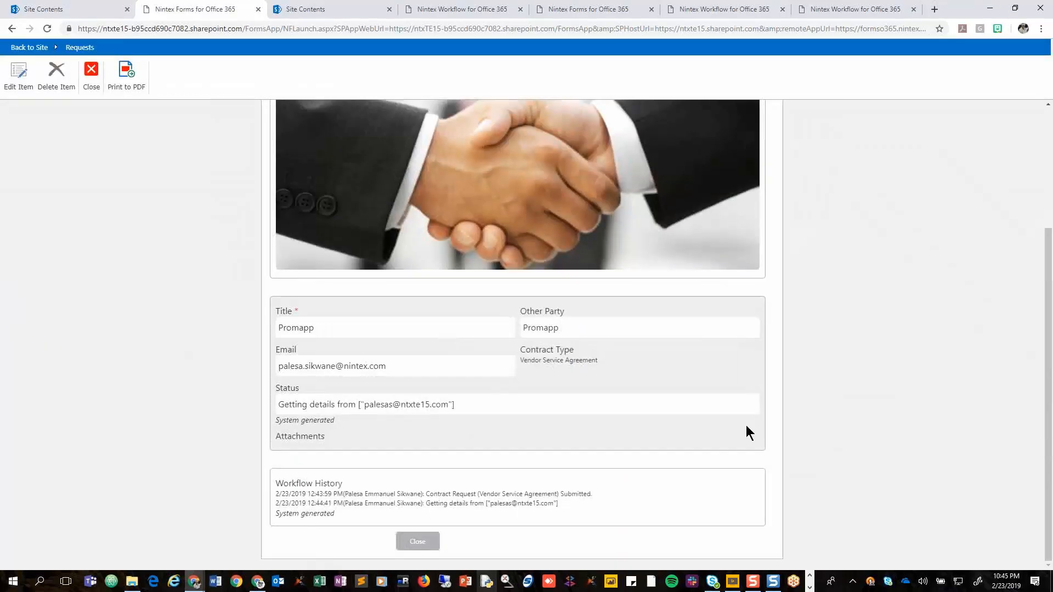
# Read the entries logged in the Promapp request's Workflow History and close the item to return to the Requests list.
pyautogui.tripleClick(320, 494)
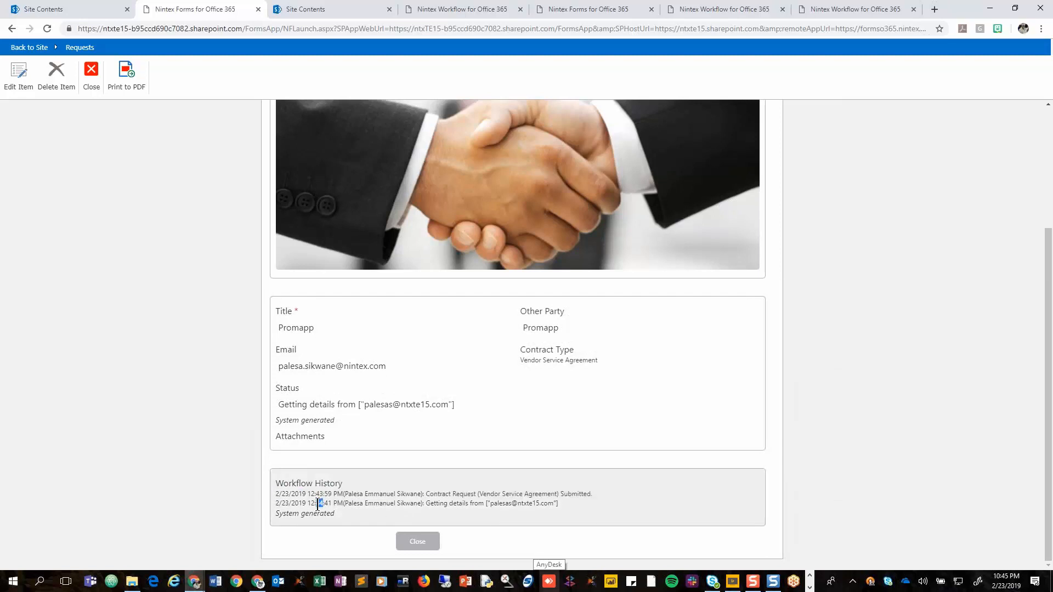
pyautogui.tripleClick(317, 503)
pyautogui.click(323, 496)
pyautogui.click(417, 541)
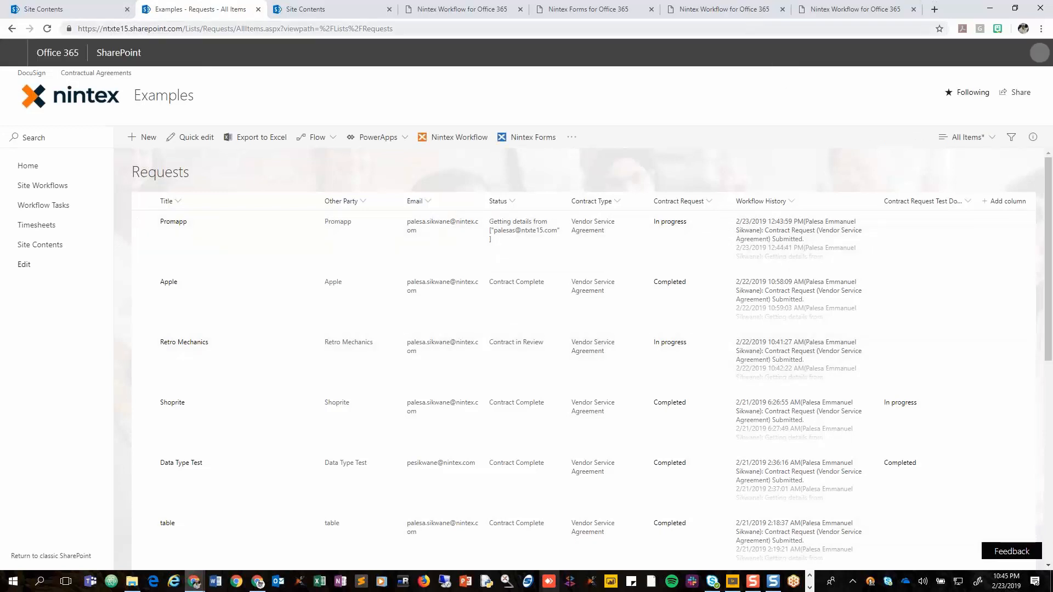
# Review the Update List Item action in the Examples site workflow, browse its available target lists, and close it without changes.
pyautogui.click(738, 13)
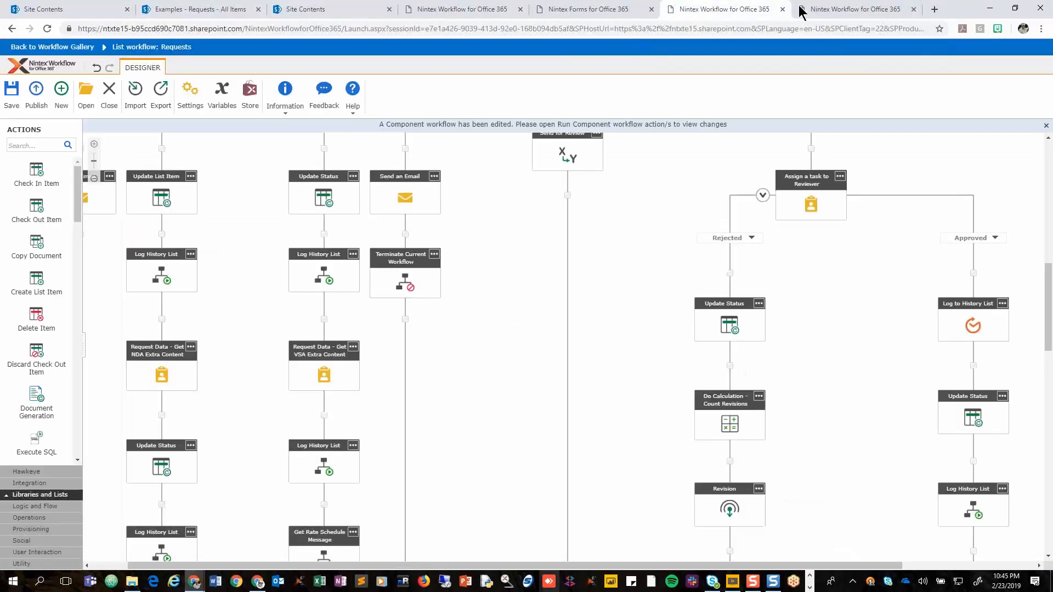
pyautogui.click(828, 11)
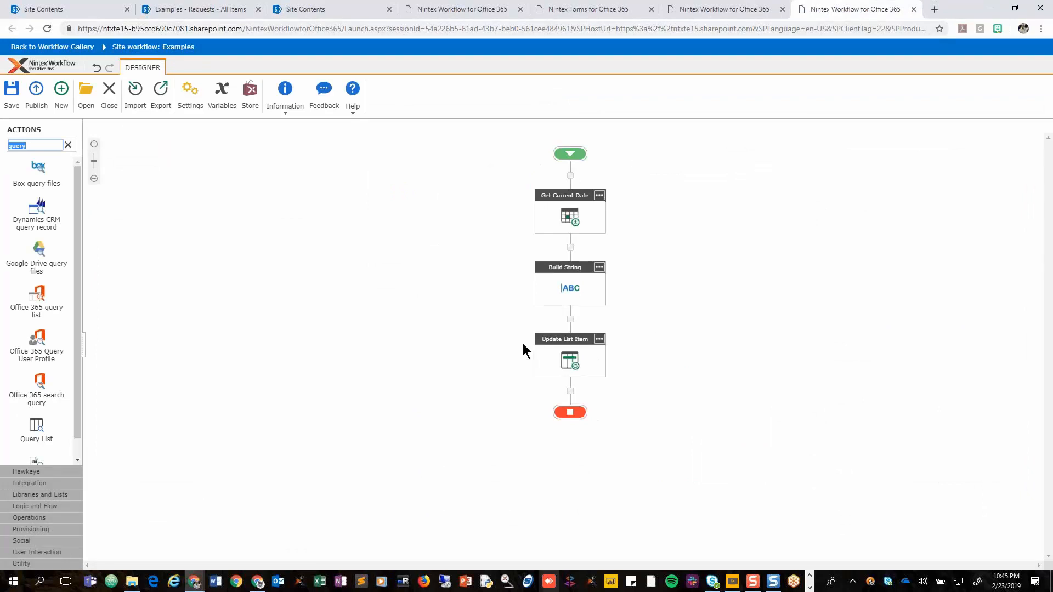
pyautogui.doubleClick(574, 364)
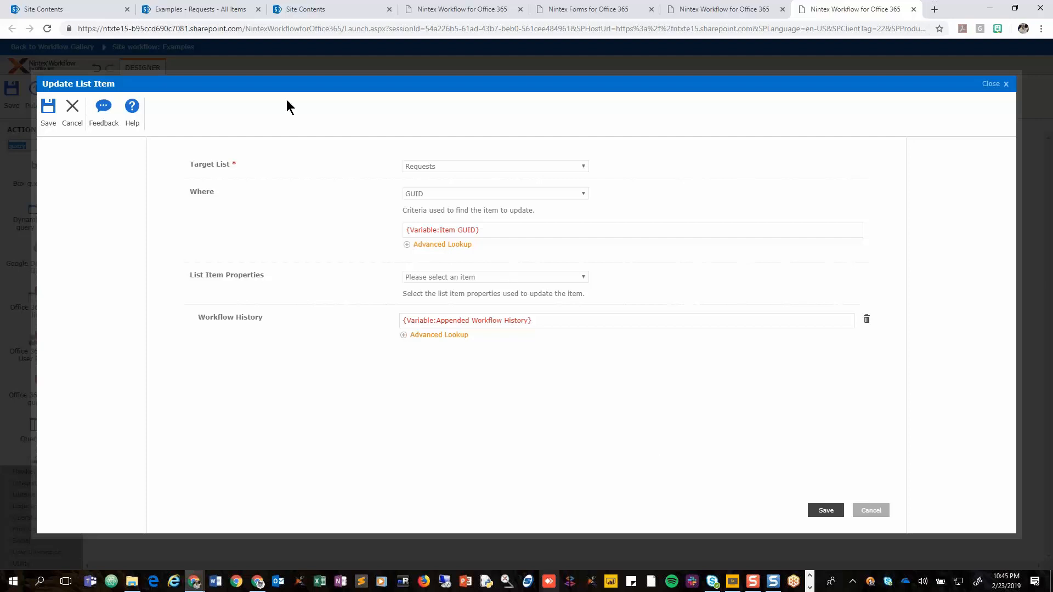
pyautogui.click(458, 164)
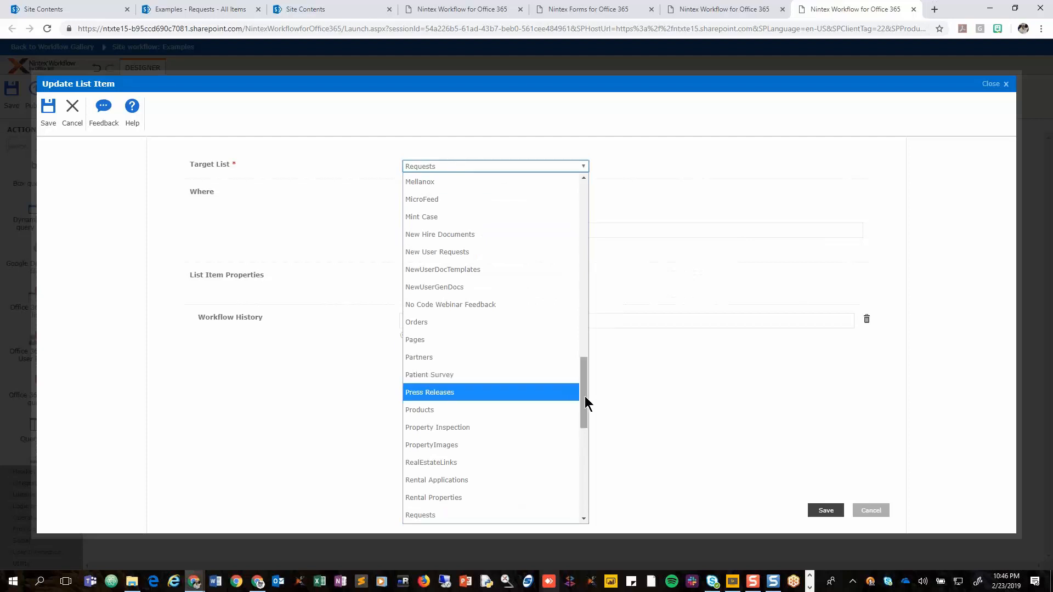
pyautogui.moveTo(583, 384); pyautogui.dragTo(584, 212)
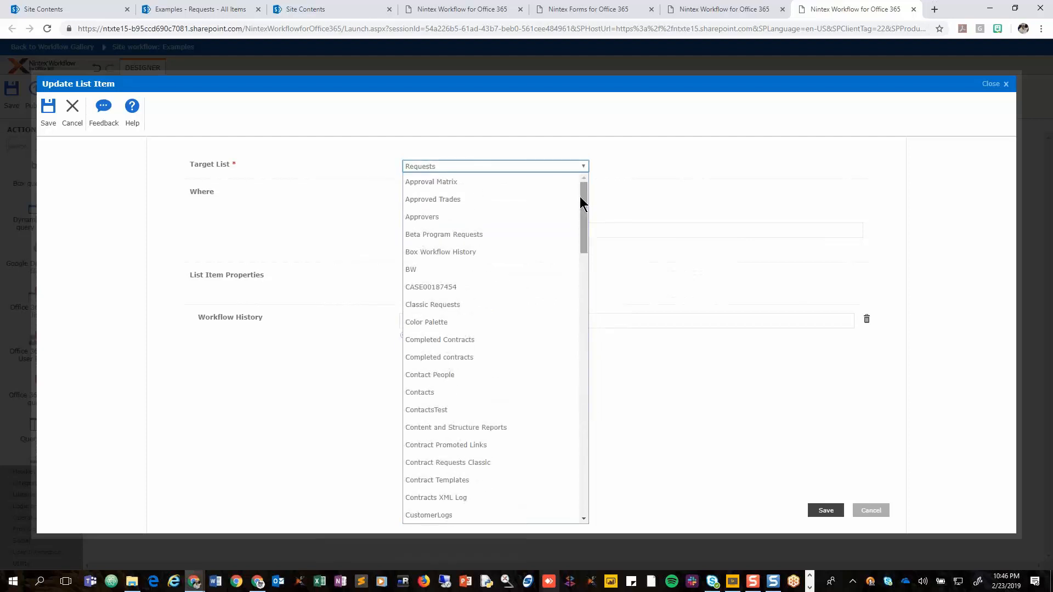
pyautogui.click(979, 85)
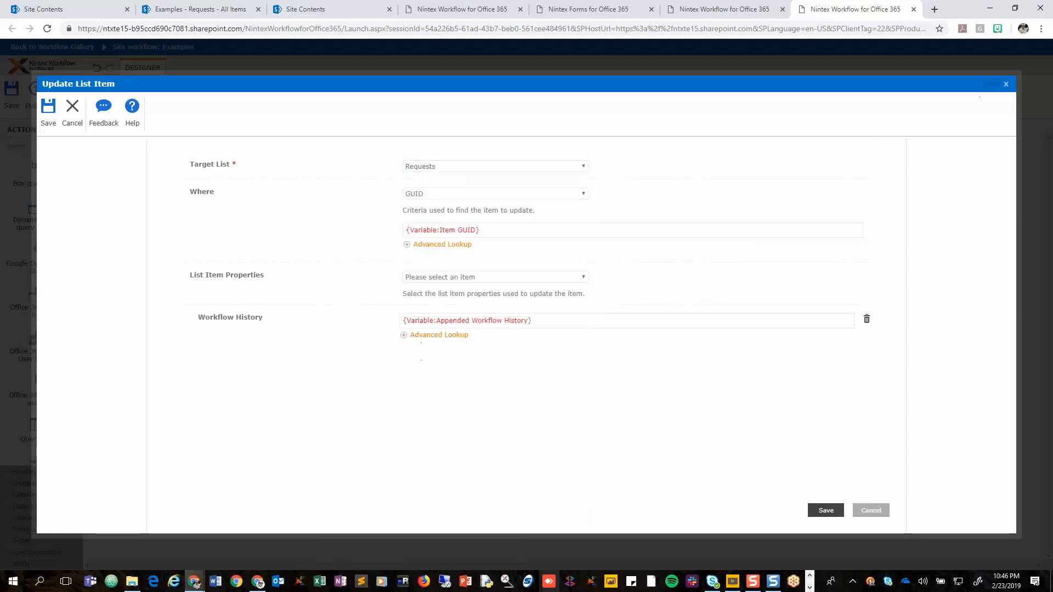